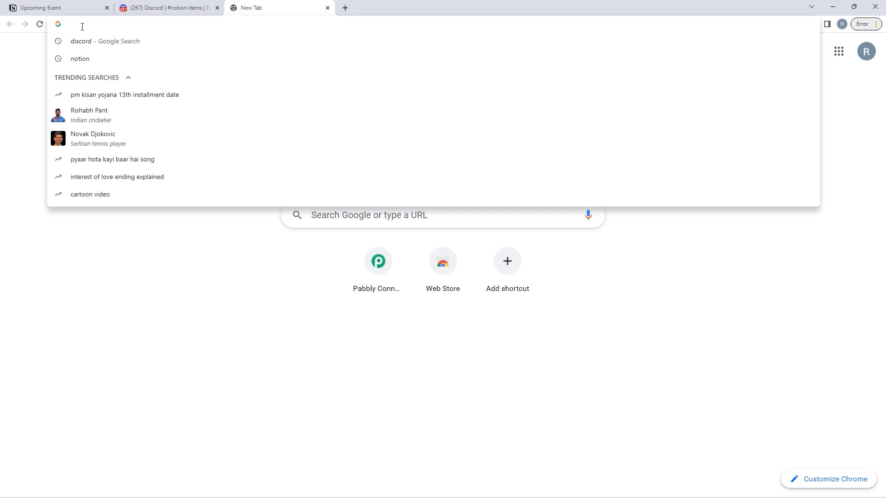
type("www.")
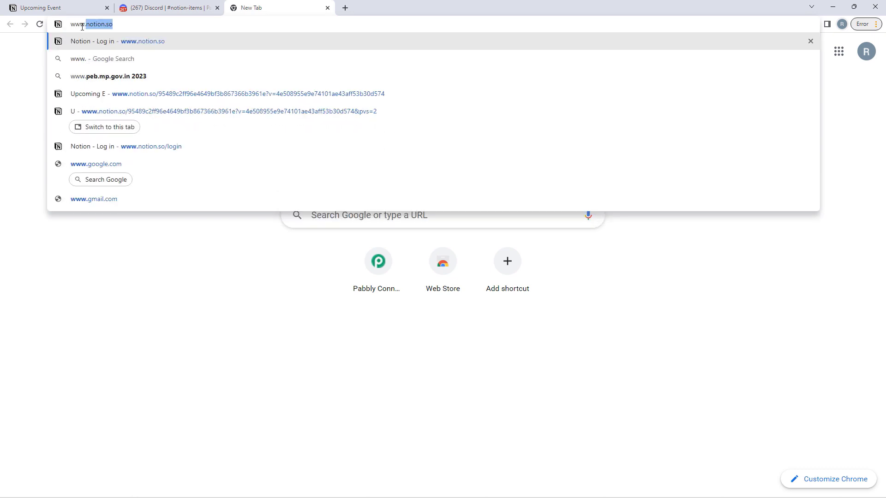
type("pabbl")
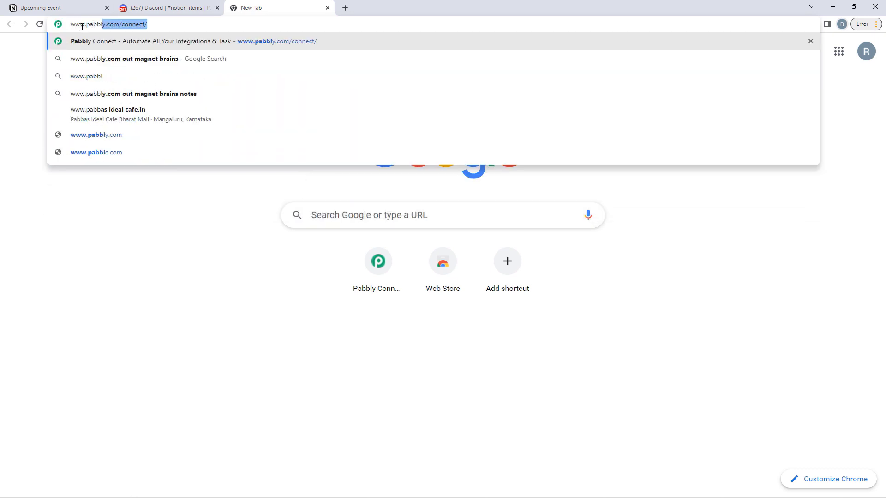
type("y.com")
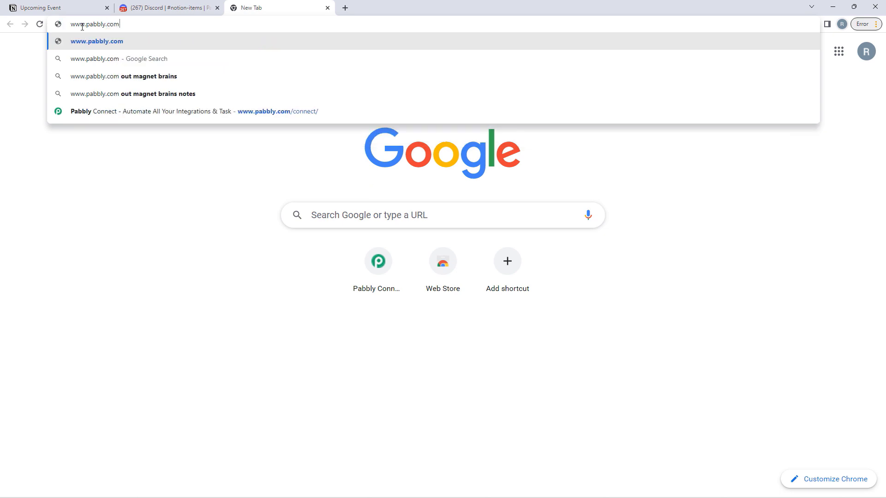
type("/connect")
key("Return")
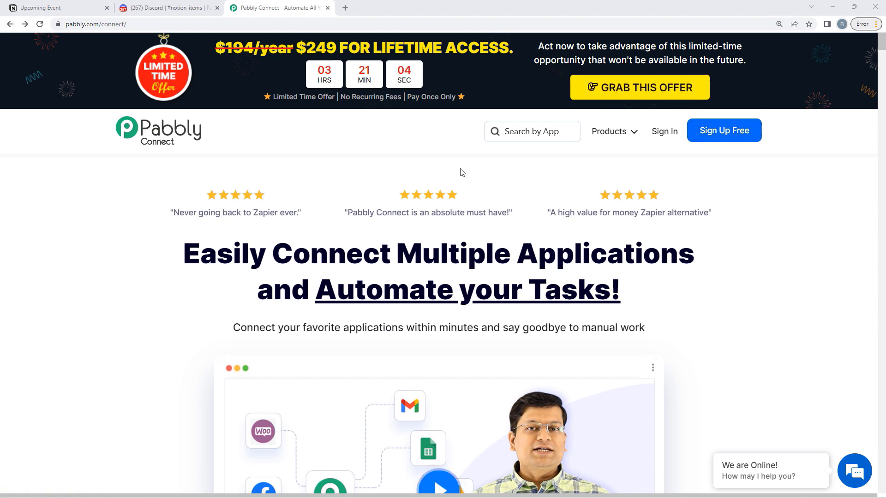
left_click(660, 132)
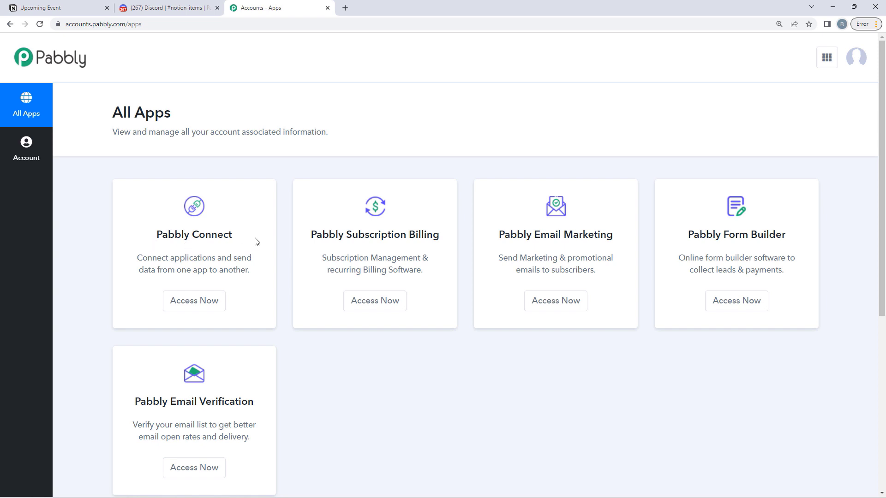
left_click(177, 310)
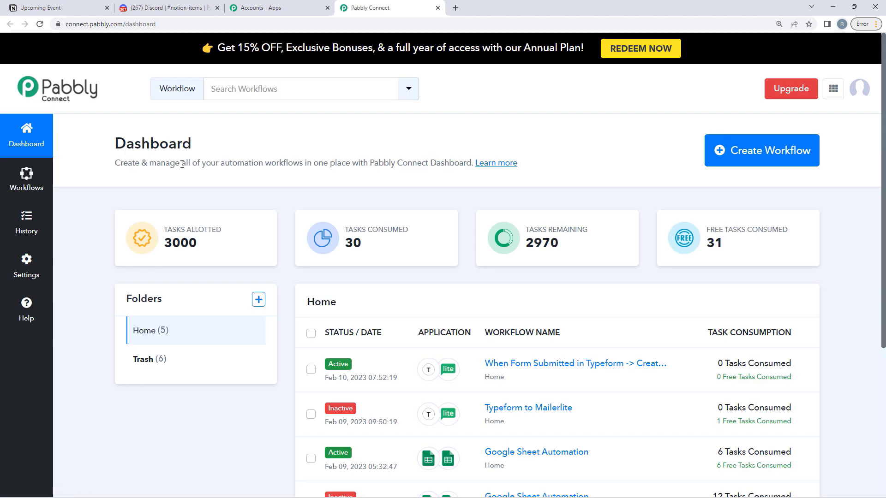
Create a new workflow named "Notion To Discord"
left_click(746, 152)
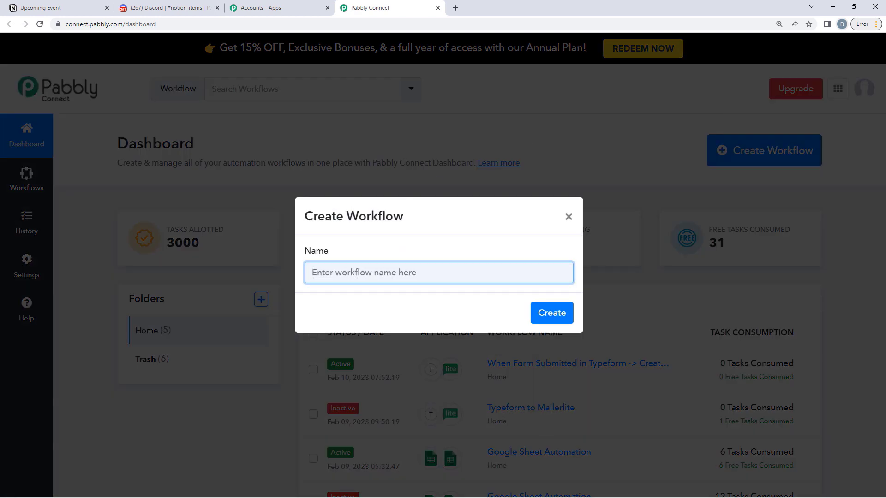
type("Notion To Discord")
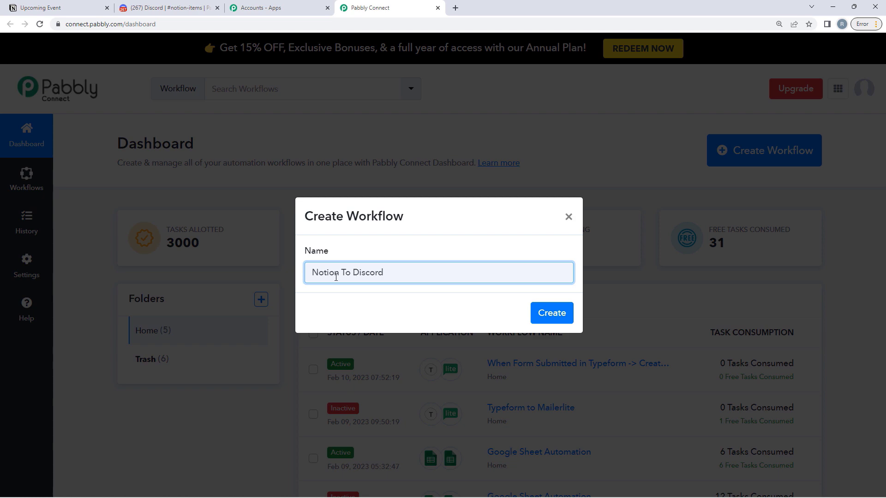
left_click(551, 311)
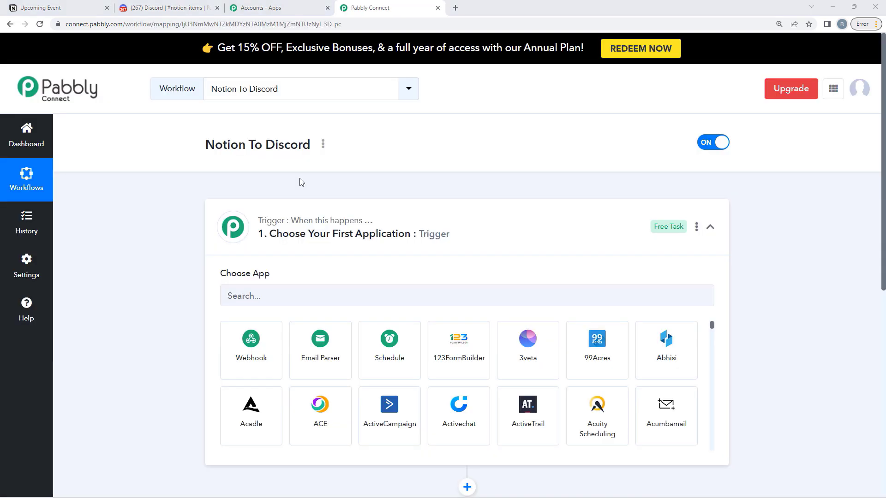
Review the workflow's trigger and action steps, the Upcoming Event table in Notion and the notion-items channel in Discord
left_click(710, 226)
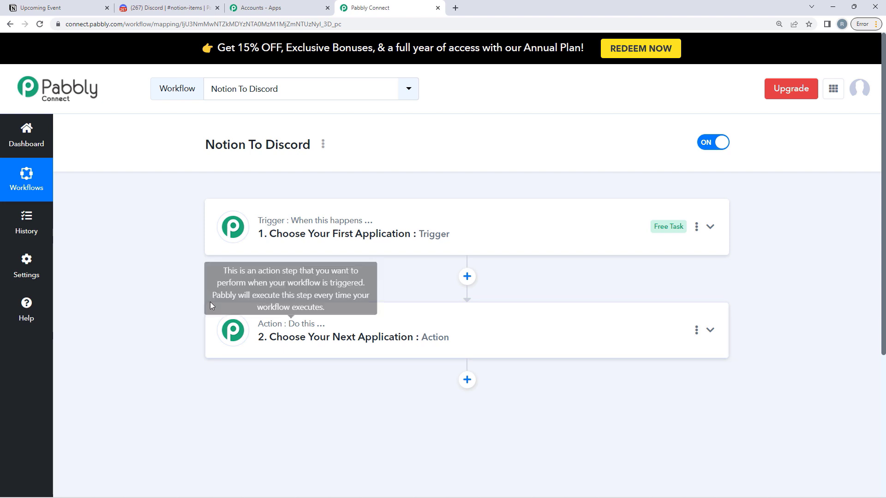
left_click(273, 251)
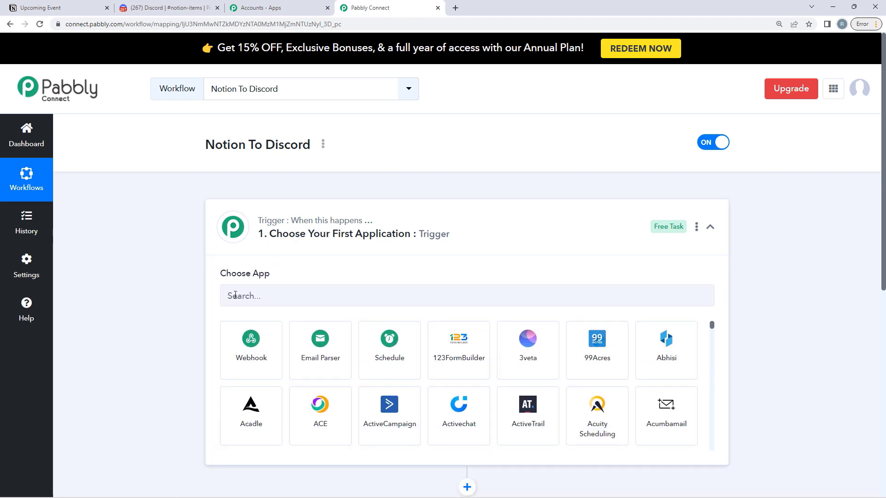
left_click(60, 8)
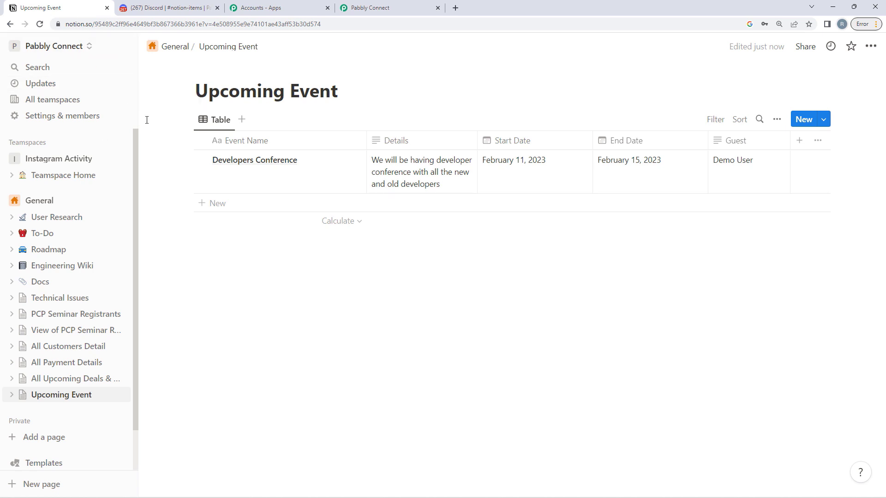
left_click(170, 7)
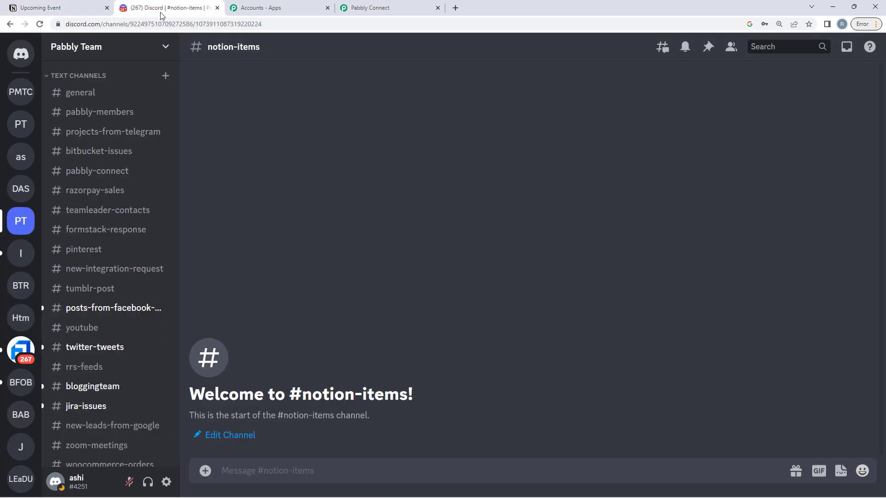
left_click(369, 8)
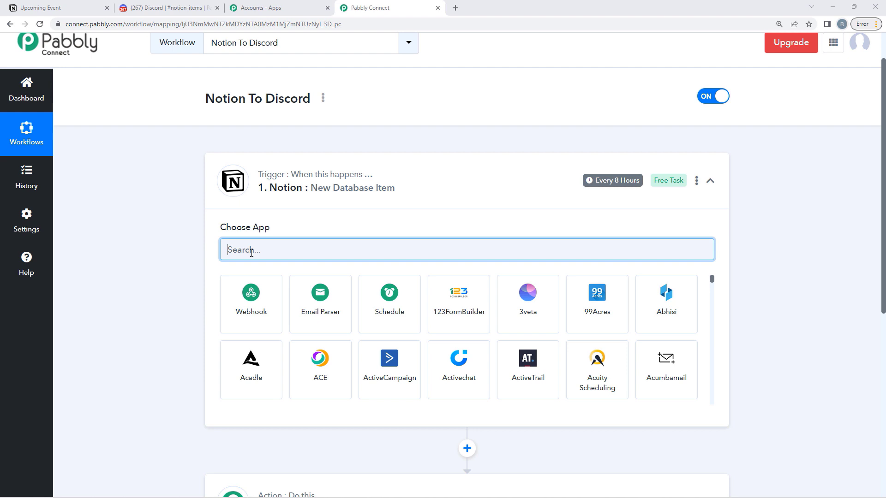
Set Notion as the workflow's trigger app with New Database Item as the trigger event
type("Notion")
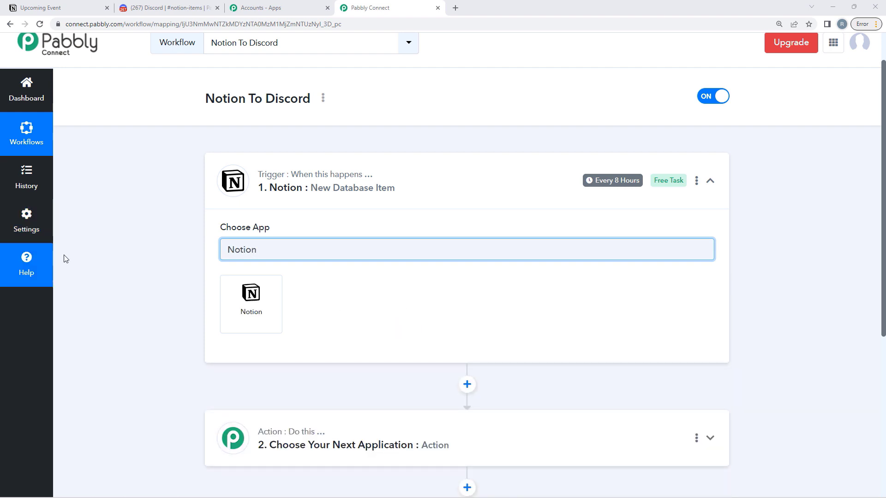
left_click(228, 290)
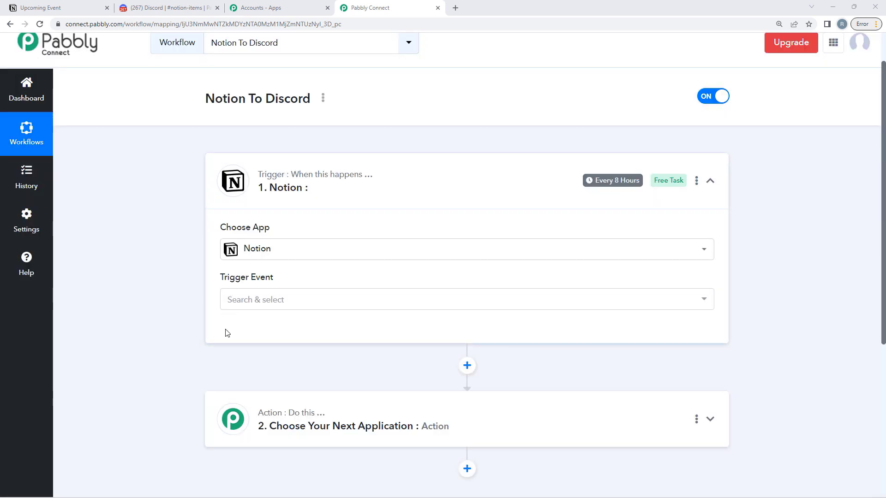
left_click(254, 300)
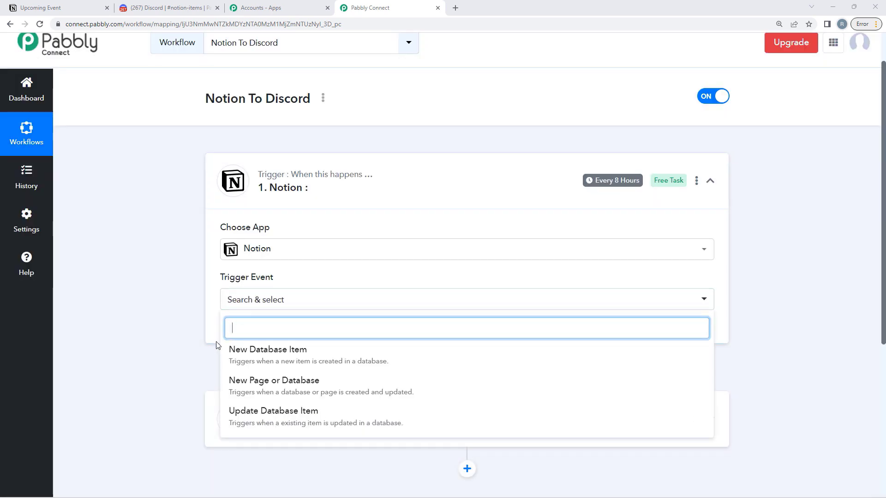
left_click(291, 360)
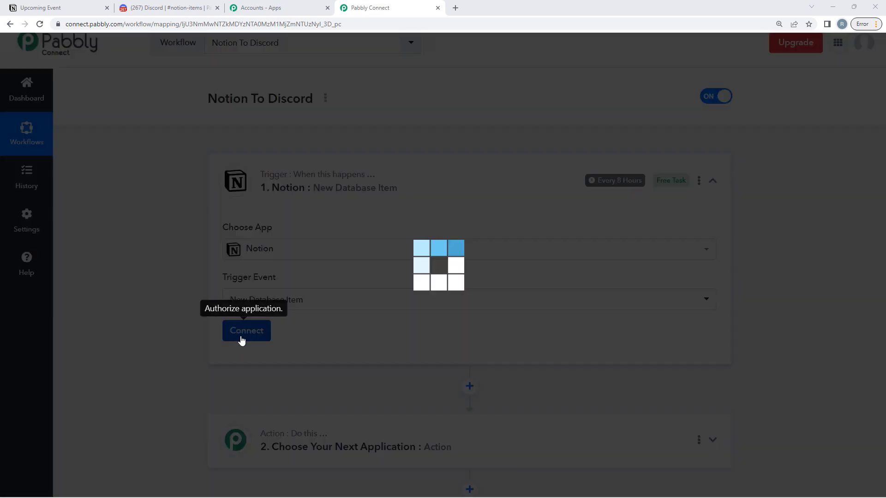
Add a new Notion connection for the trigger and allow it access to the preselected Instagram Activity and General pages
left_click(242, 340)
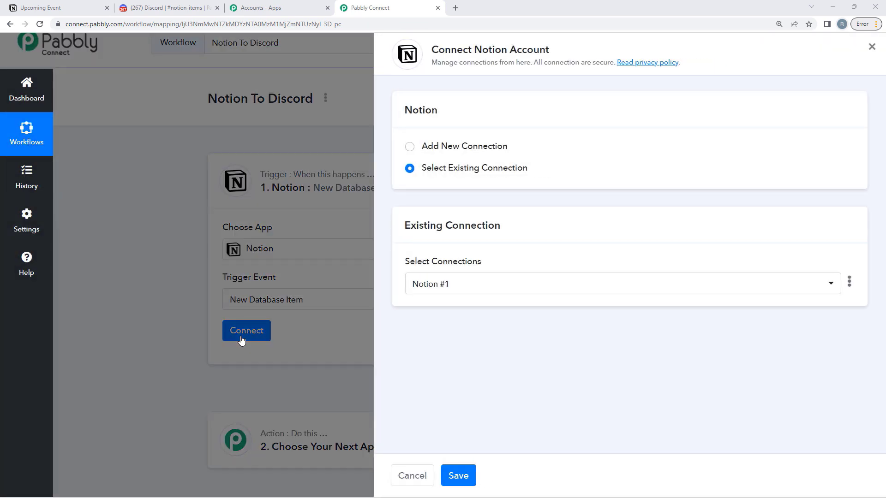
left_click(409, 147)
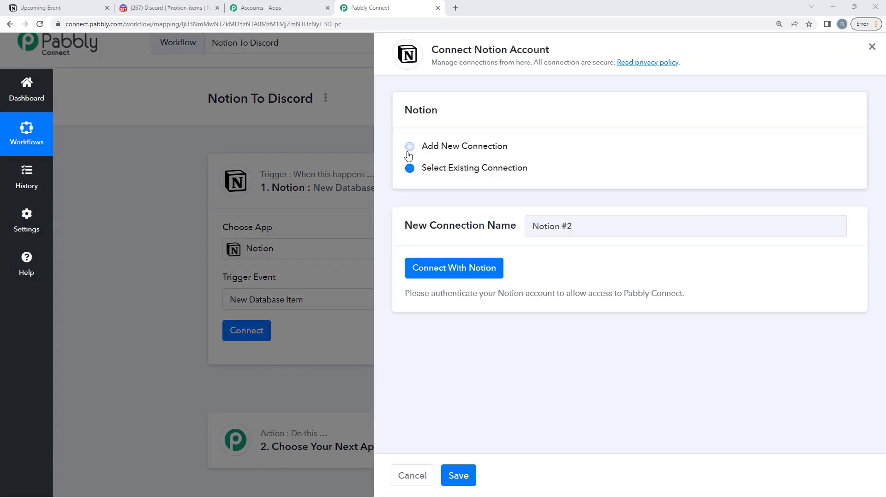
left_click(443, 275)
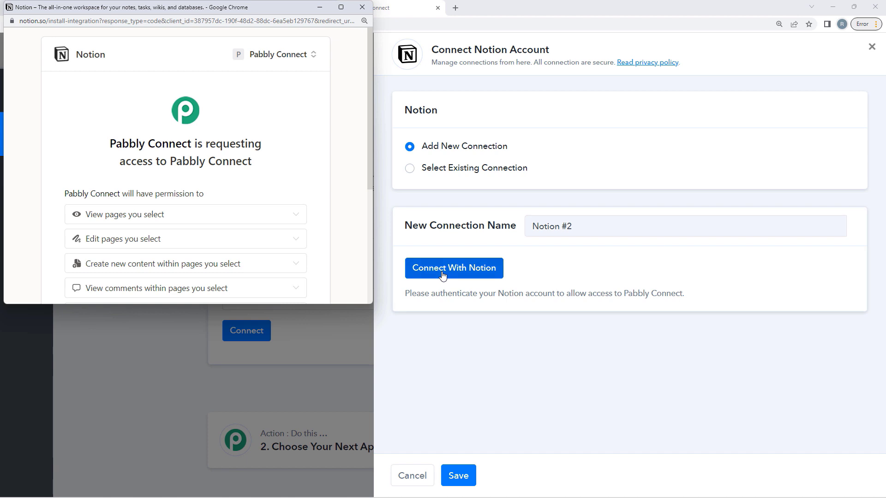
scroll(253, 257, "down", 4)
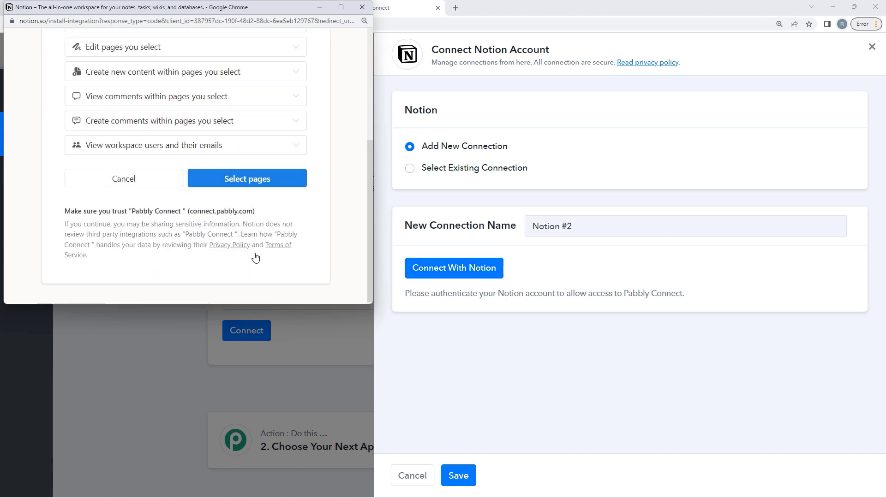
left_click(235, 186)
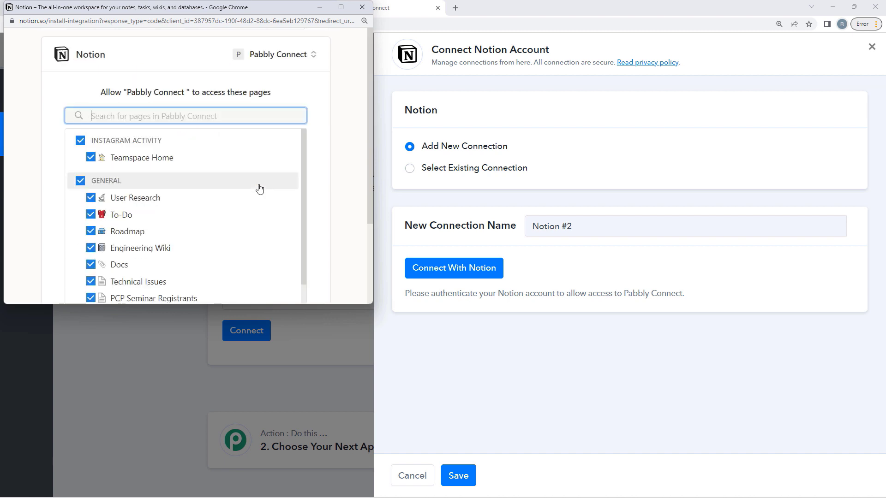
scroll(260, 189, "down", 5)
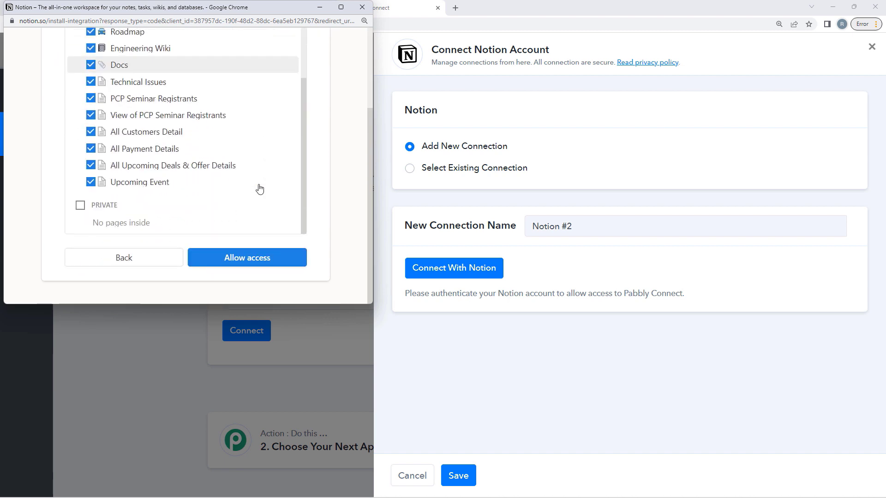
scroll(260, 188, "up", 2)
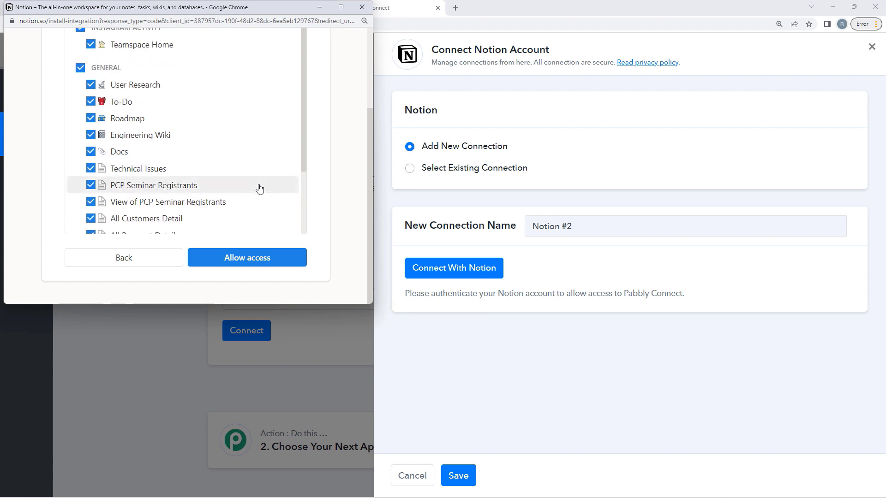
scroll(210, 167, "up", 3)
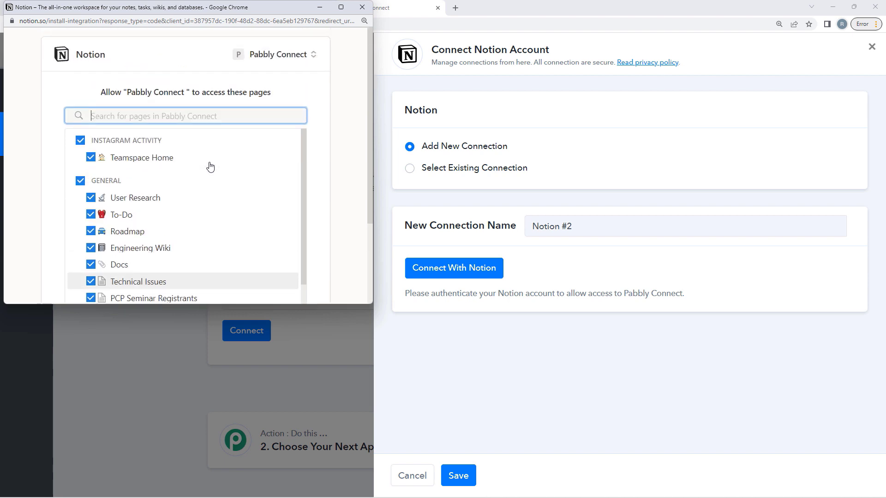
scroll(200, 181, "down", 5)
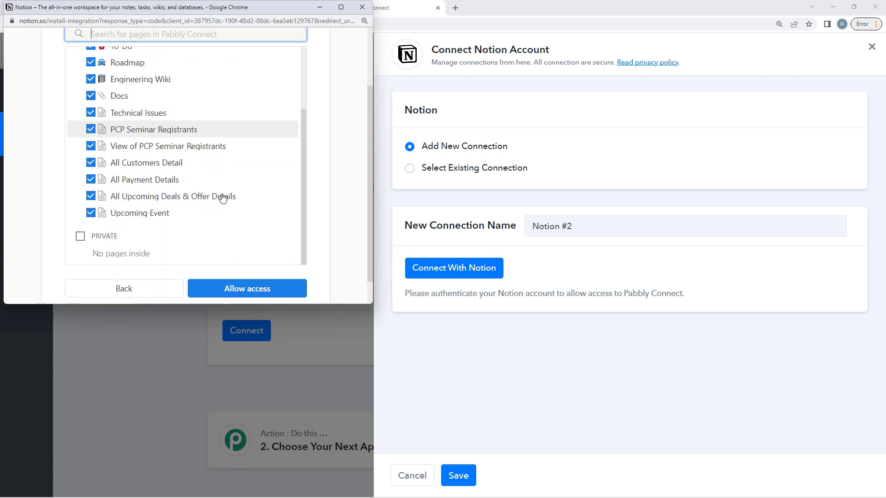
left_click(238, 259)
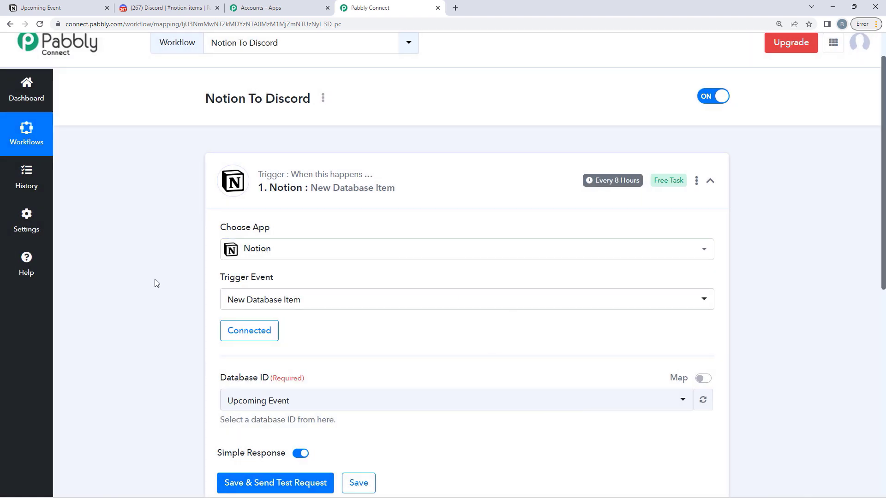
Choose Upcoming Event as the trigger's database ID and check that table's columns in Notion
scroll(155, 283, "down", 1)
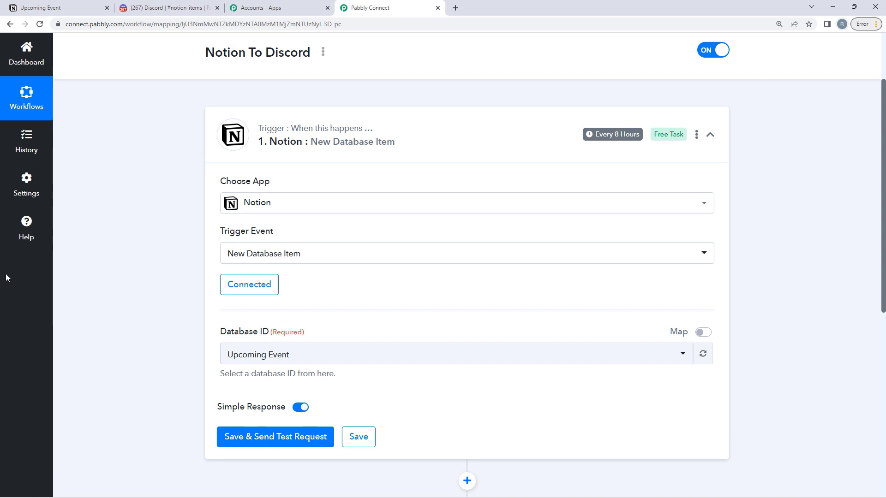
scroll(5, 273, "down", 2)
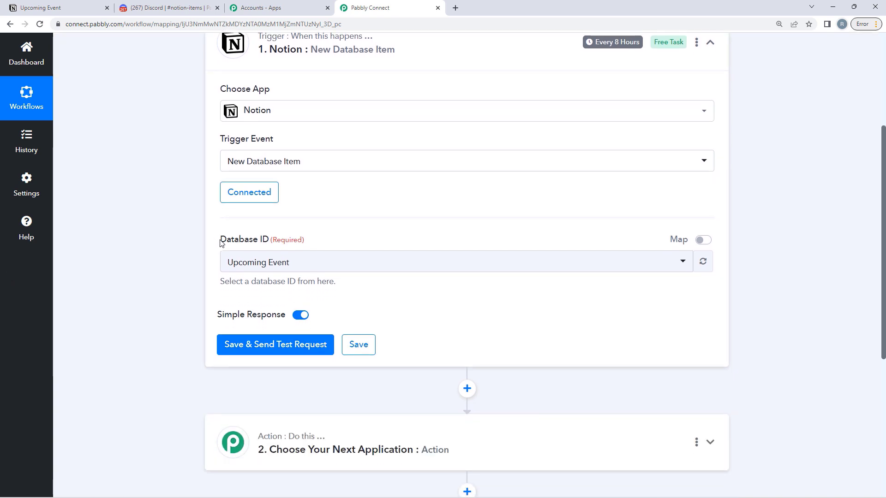
left_click_drag(220, 240, 269, 241)
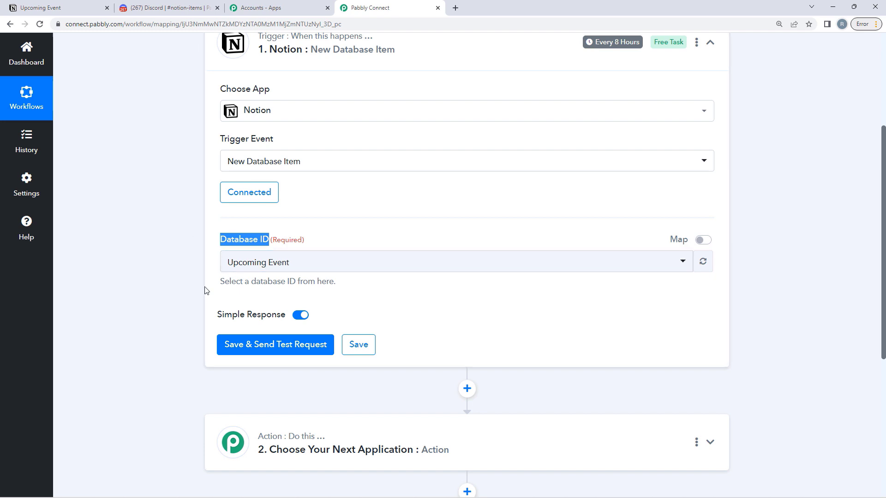
left_click(271, 267)
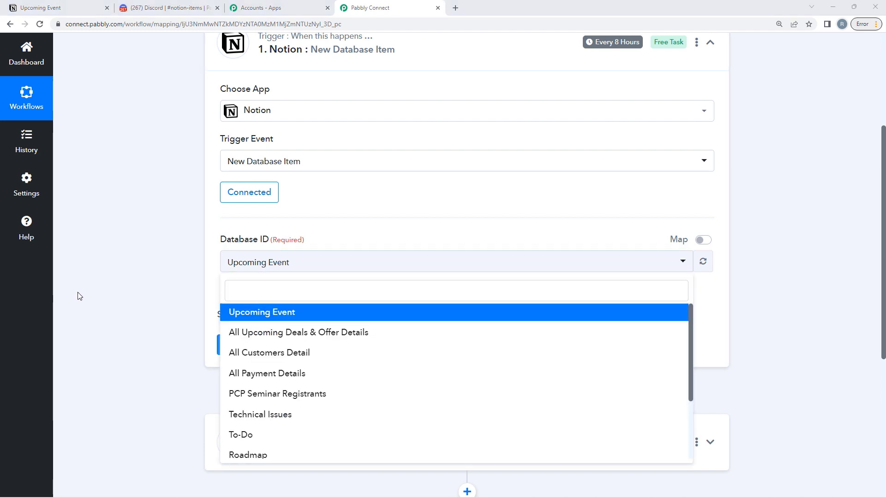
left_click(268, 314)
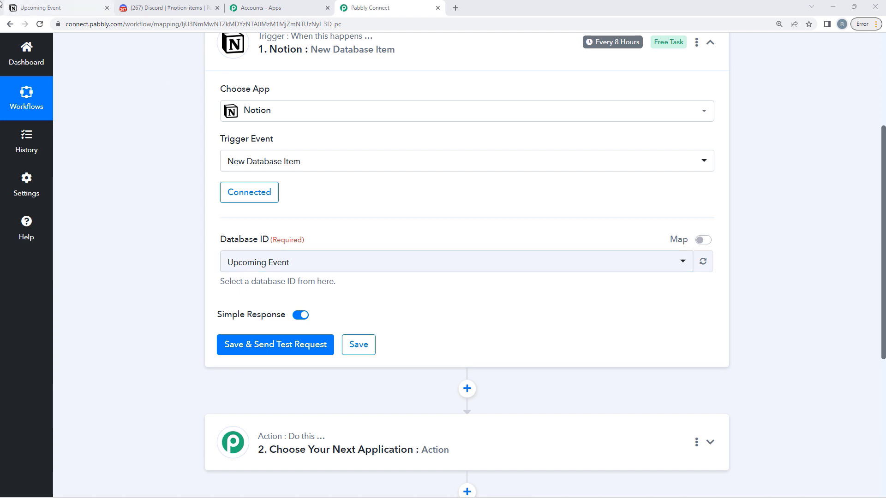
left_click(54, 4)
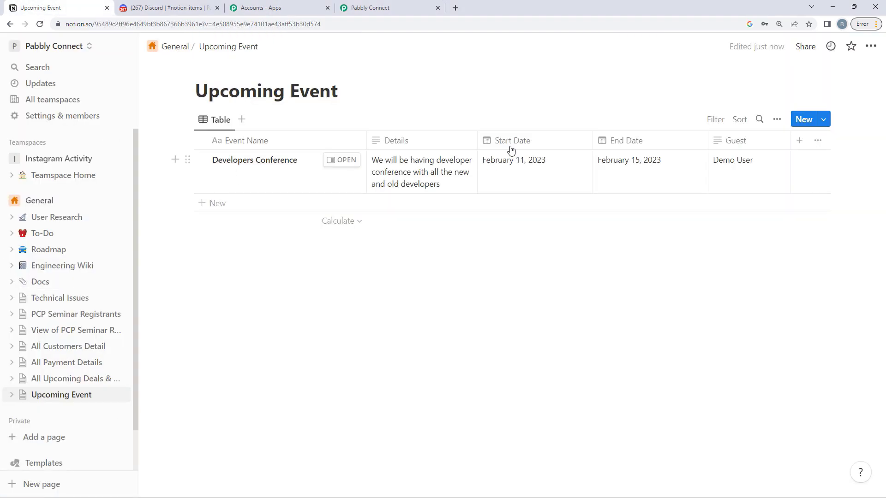
left_click(392, 7)
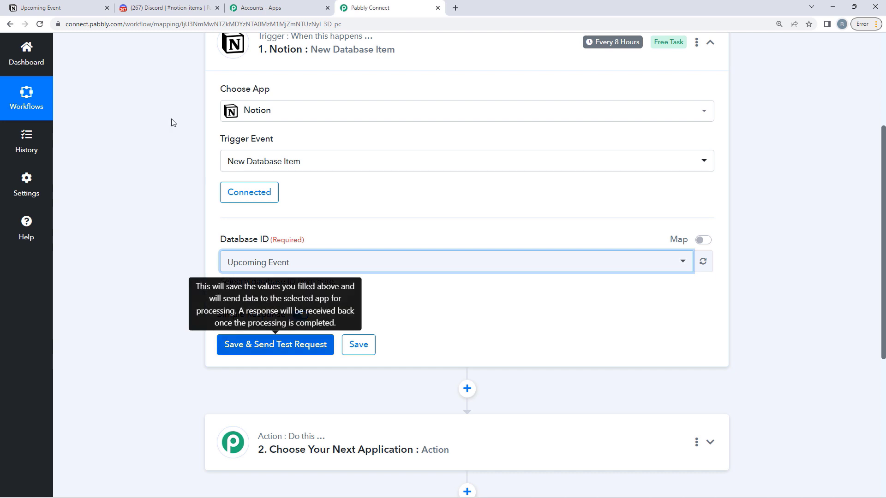
Check the Upcoming Event table in Notion, save the Notion trigger and send its test request
left_click(54, 7)
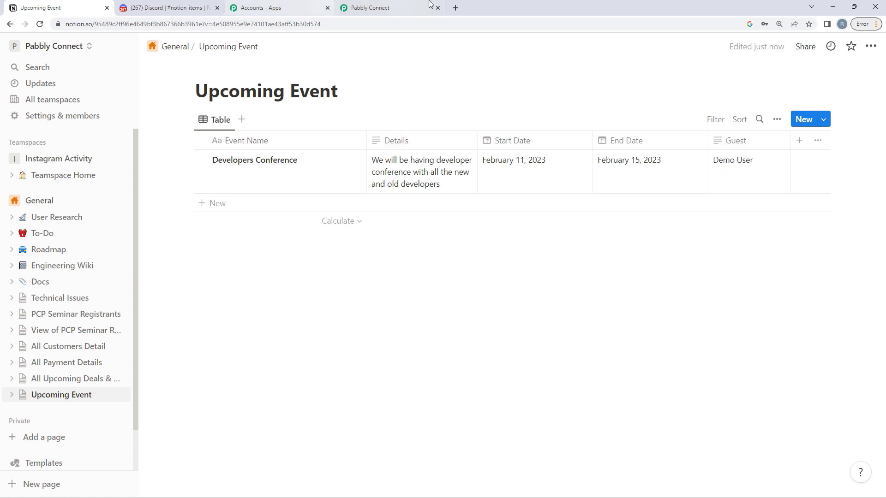
left_click(370, 7)
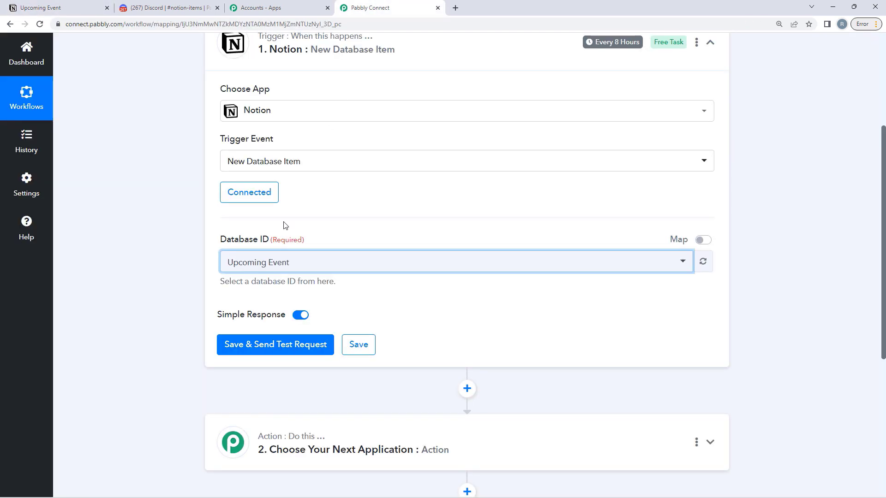
left_click(250, 349)
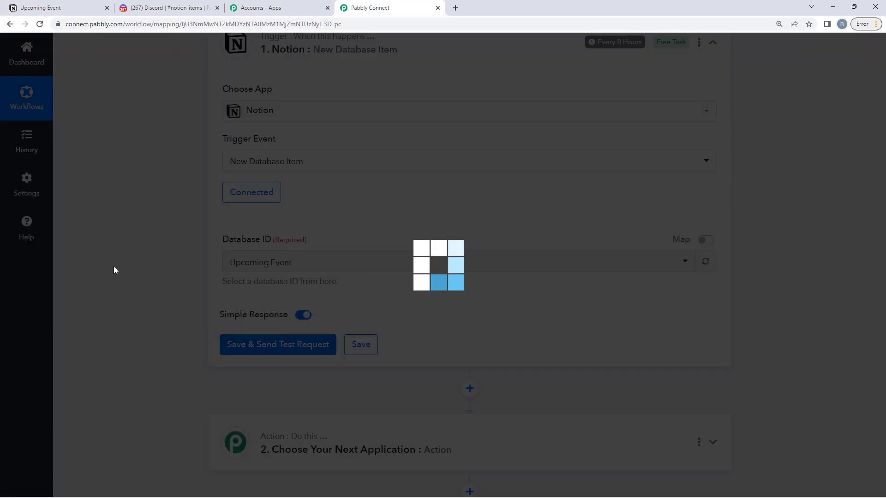
scroll(118, 270, "down", 4)
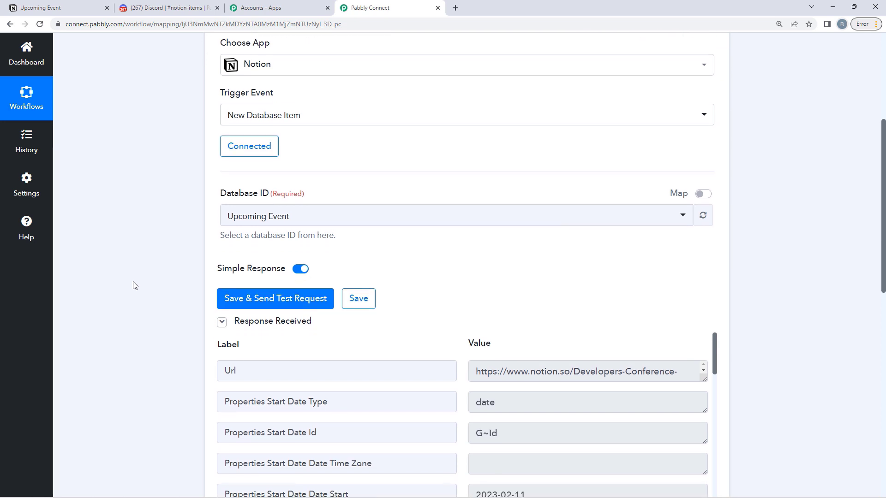
mouse_move(263, 192)
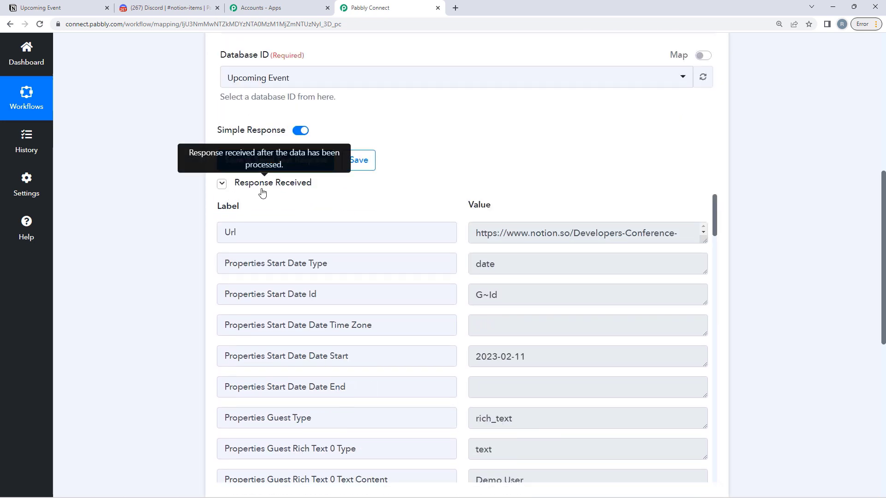
Examine the start date, guest and event name fields in the response received by the Notion trigger
scroll(342, 257, "down", 2)
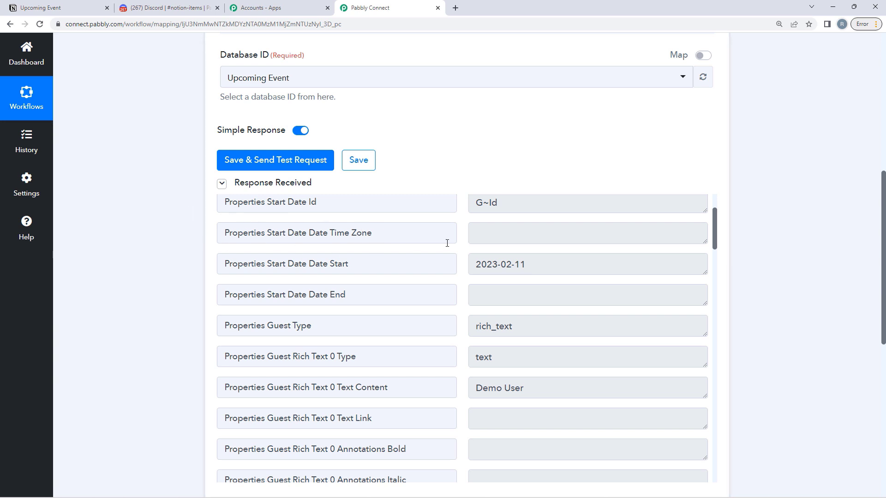
scroll(348, 297, "down", 2)
scroll(323, 268, "up", 2)
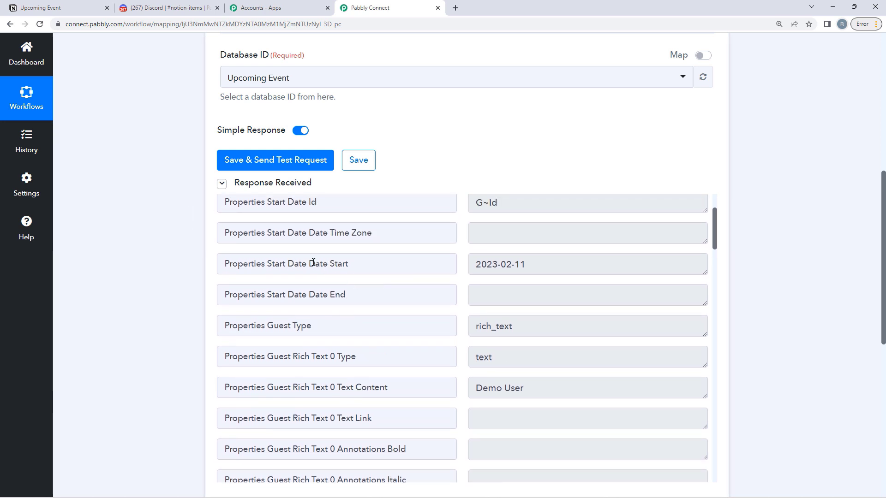
left_click_drag(313, 262, 391, 265)
left_click(451, 301)
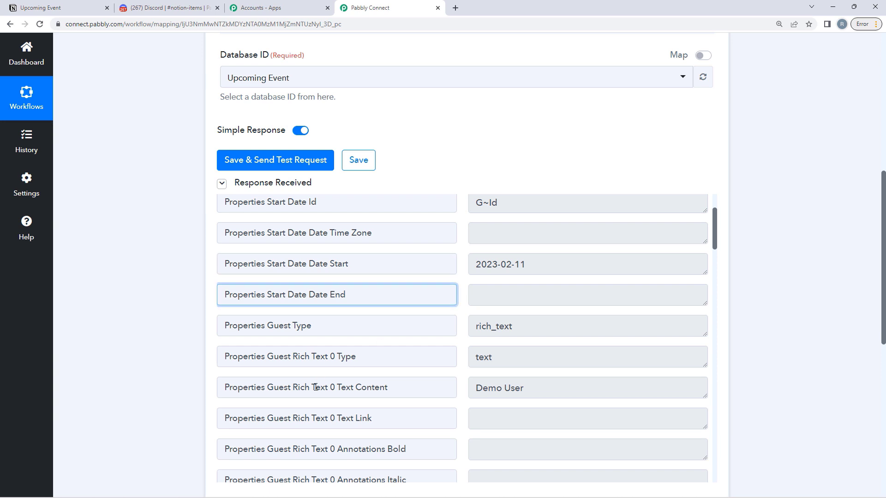
left_click_drag(327, 389, 472, 387)
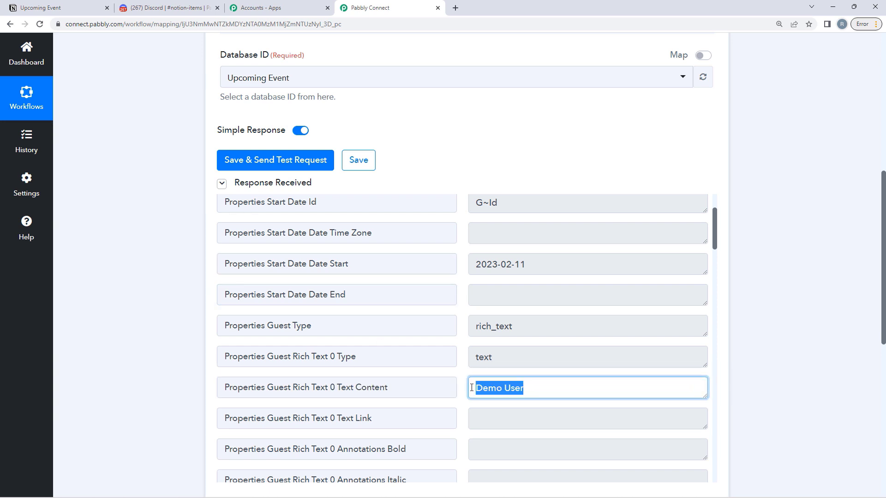
scroll(389, 379, "down", 9)
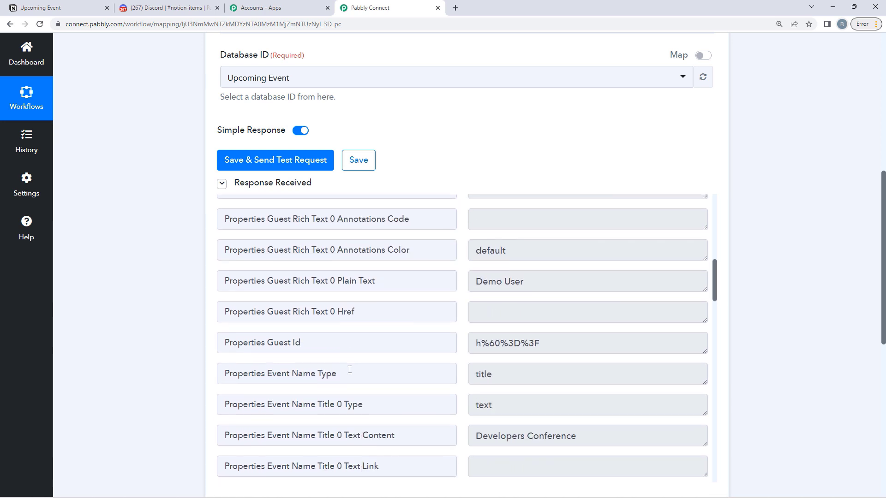
left_click_drag(580, 375, 447, 377)
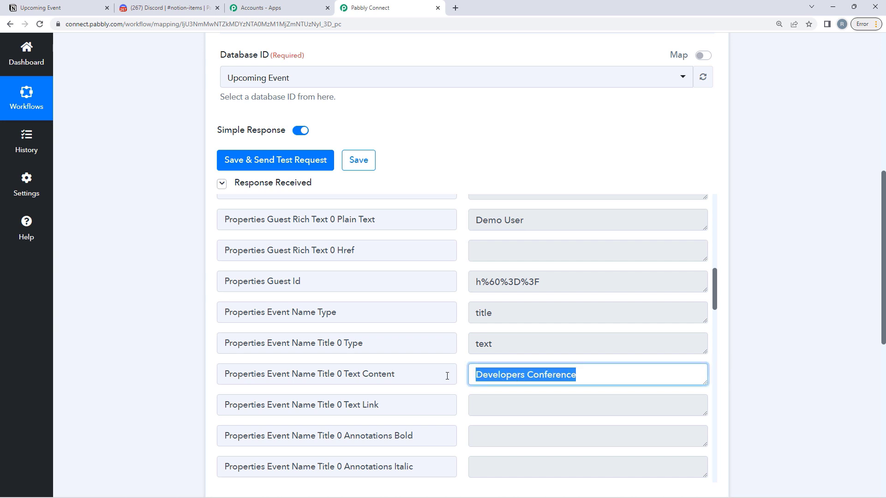
left_click(580, 371)
scroll(553, 367, "down", 3)
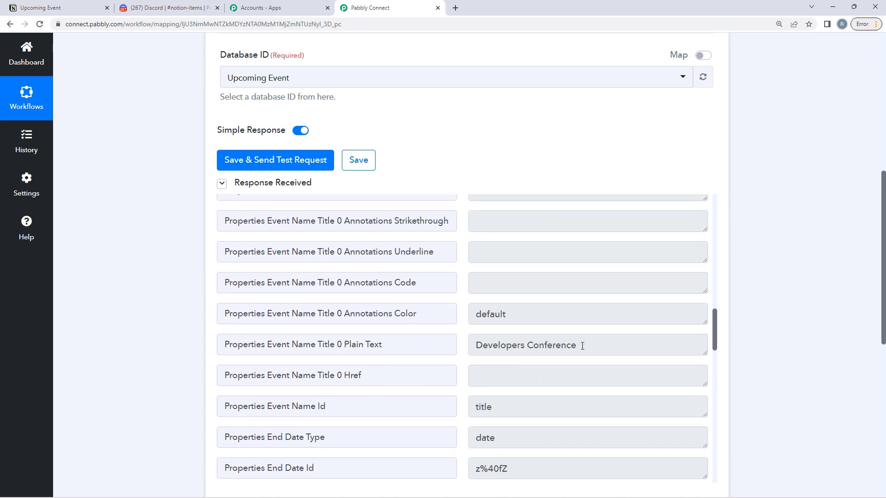
Compare the response's end date with the Upcoming Event table in Notion and recheck the event name and guest fields
scroll(583, 346, "down", 2)
triple_click(546, 434)
left_click(42, 7)
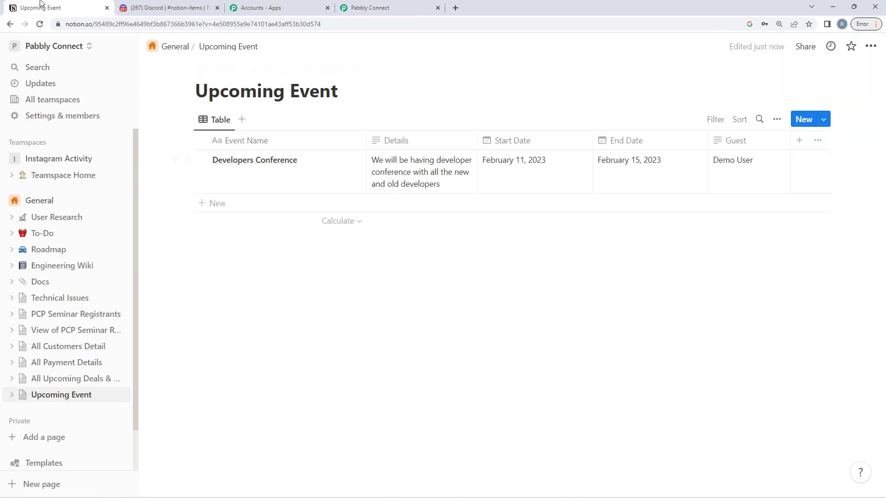
left_click(359, 5)
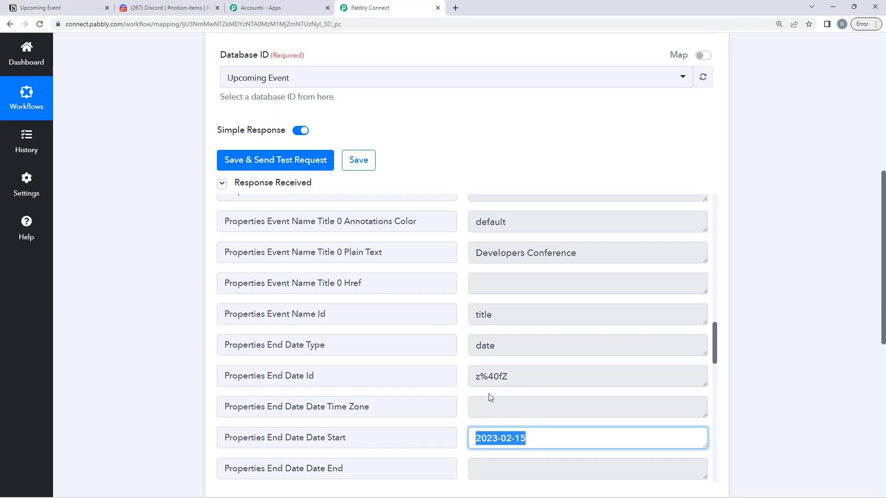
scroll(160, 332, "down", 3)
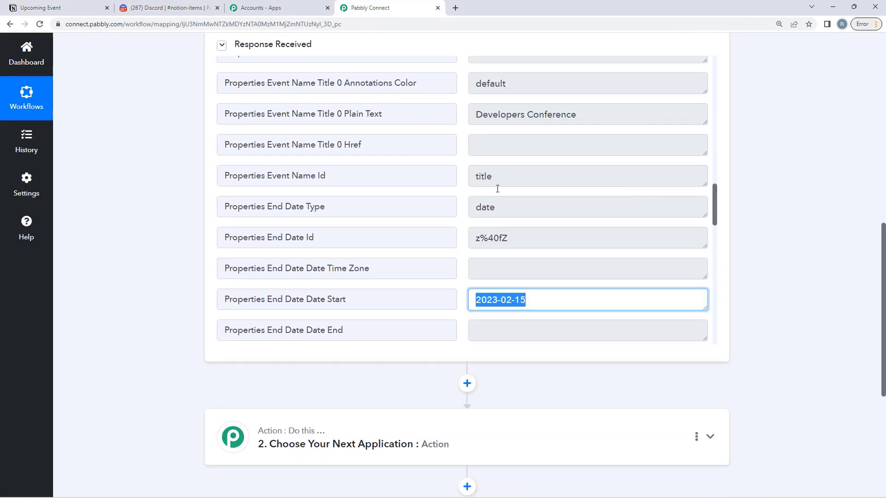
scroll(499, 190, "up", 5)
scroll(637, 213, "up", 1)
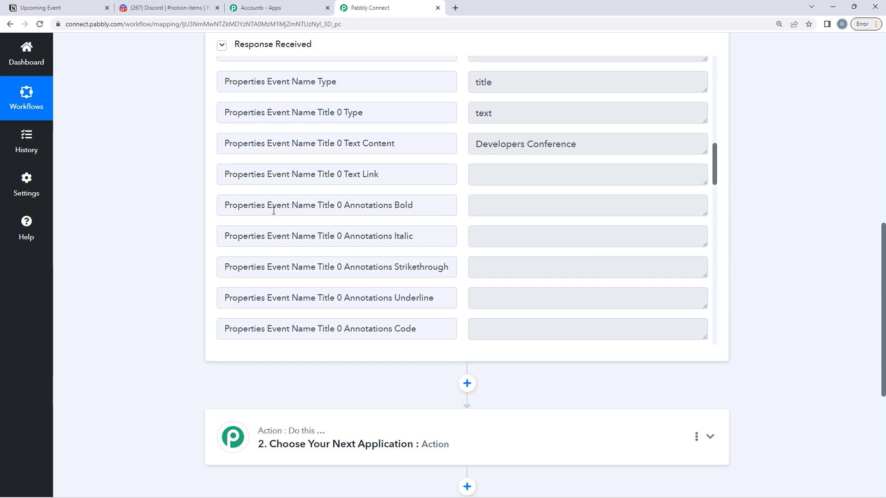
scroll(273, 209, "down", 3)
scroll(317, 192, "up", 3)
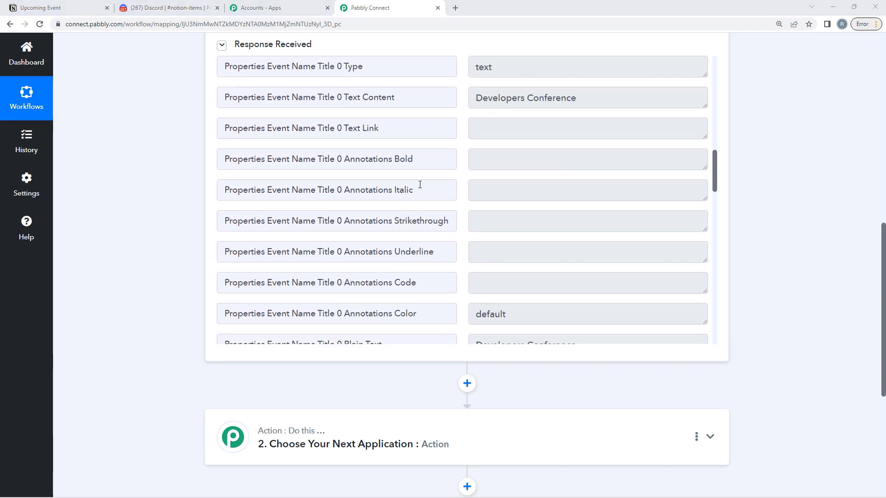
scroll(417, 186, "up", 5)
scroll(494, 192, "up", 5)
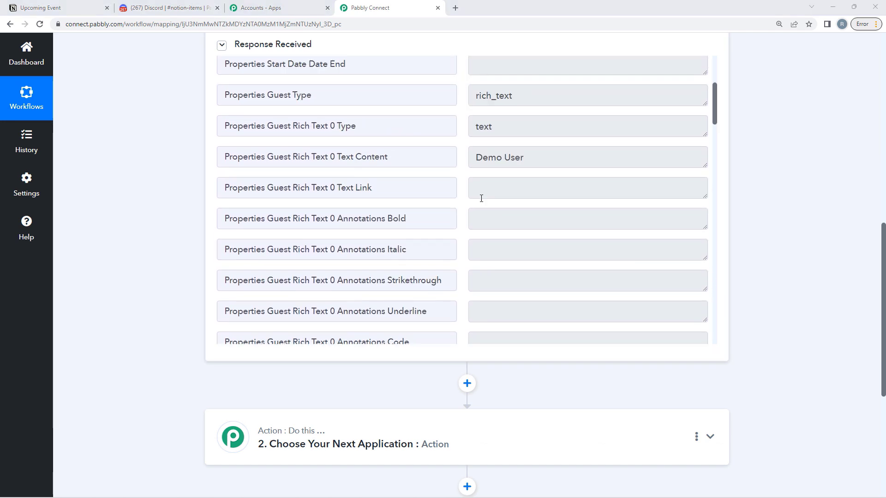
scroll(443, 203, "down", 3)
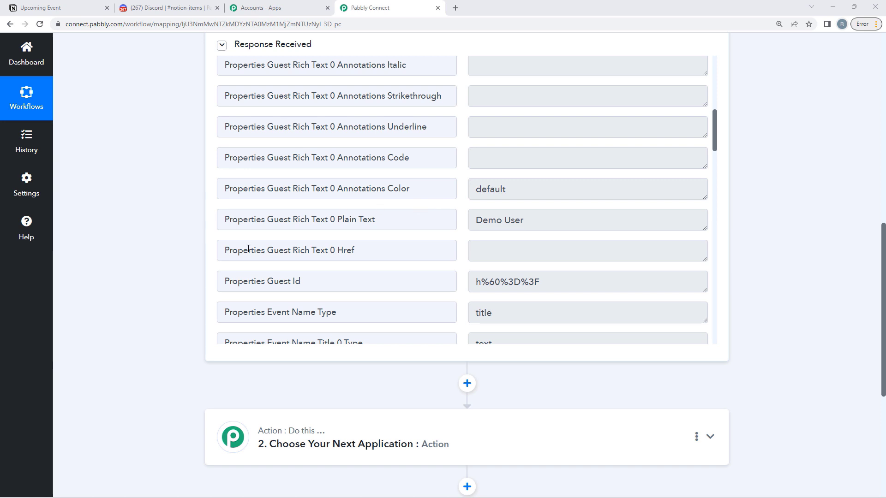
scroll(249, 250, "down", 3)
Set Discord as the workflow's action app with Send Channel Message (HTML) as the action event, and connect it
scroll(83, 313, "down", 5)
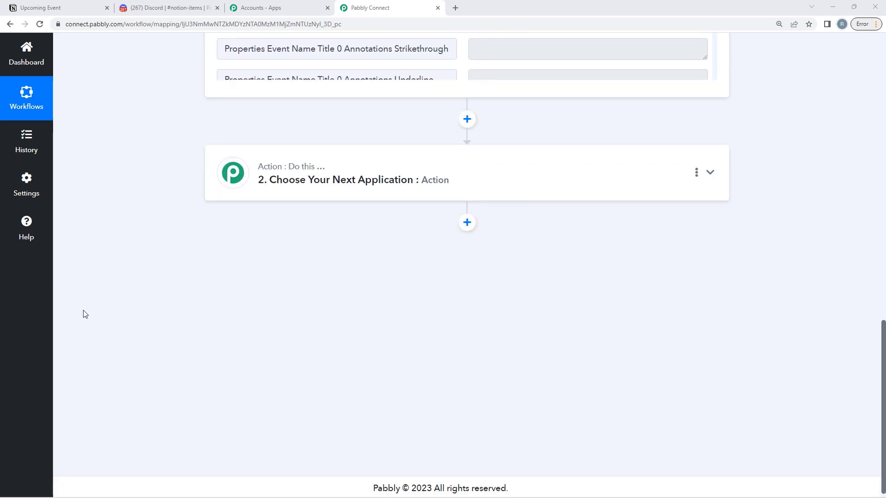
left_click(281, 178)
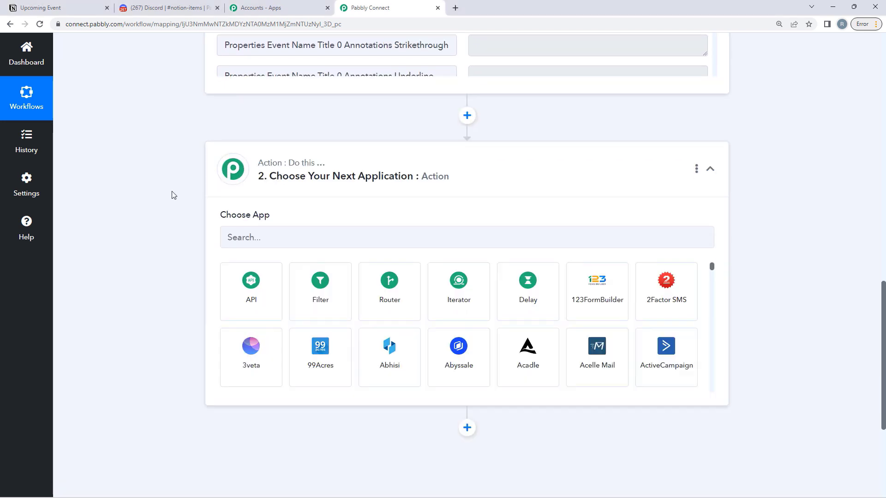
left_click(278, 244)
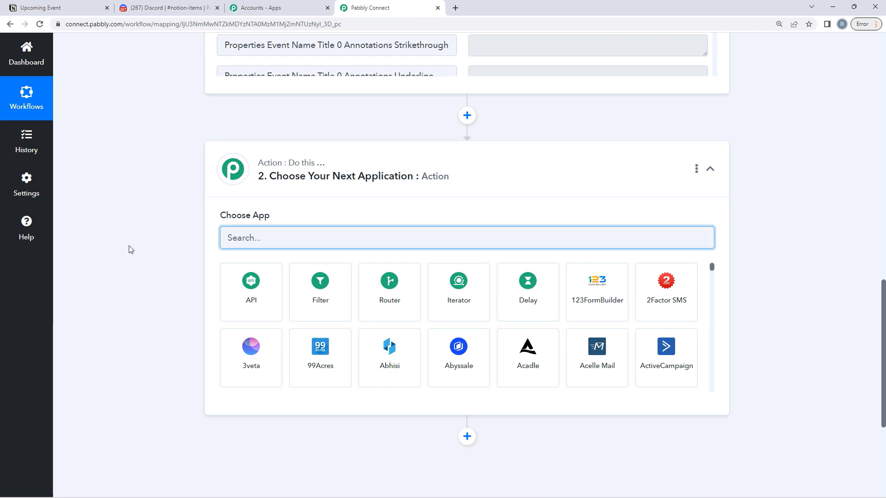
type("Discord")
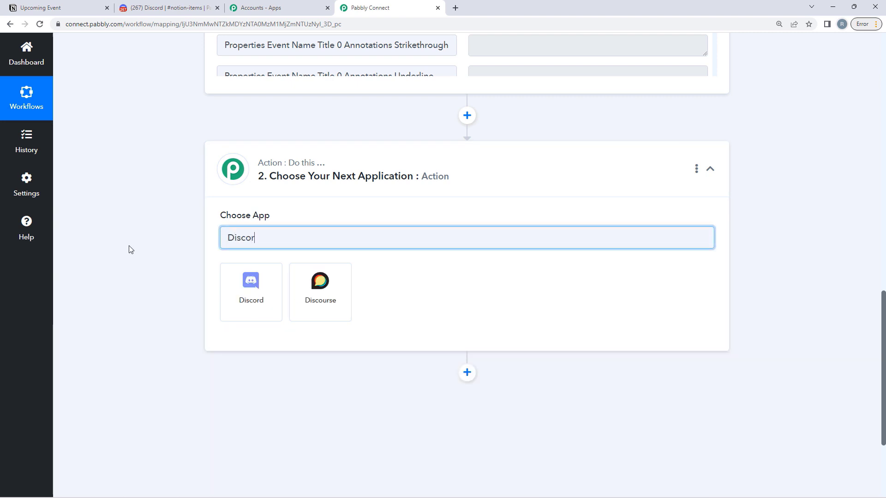
left_click(264, 305)
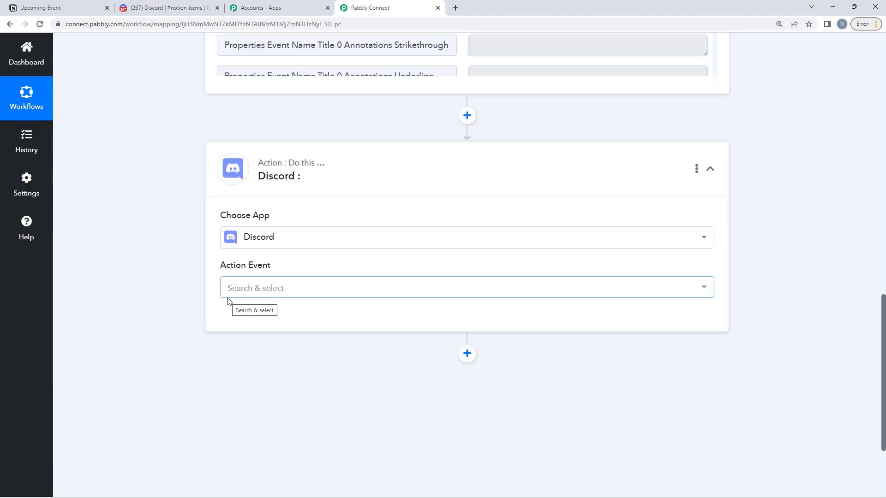
left_click(224, 290)
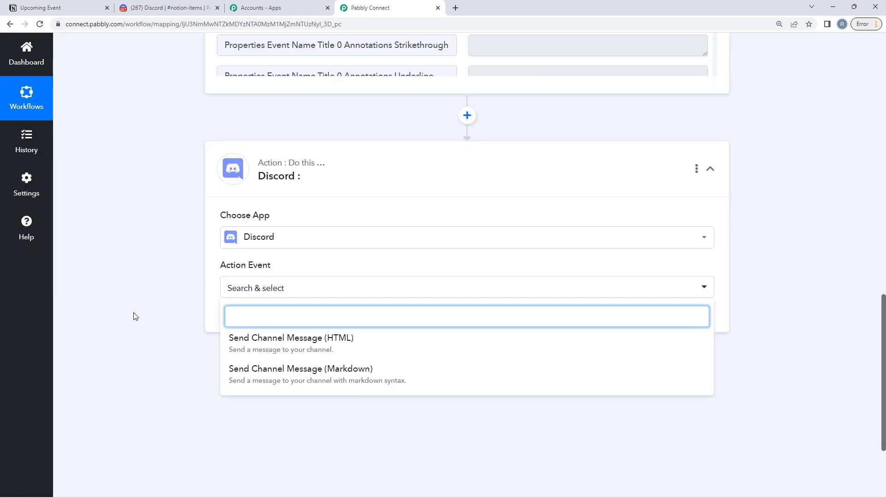
left_click(263, 346)
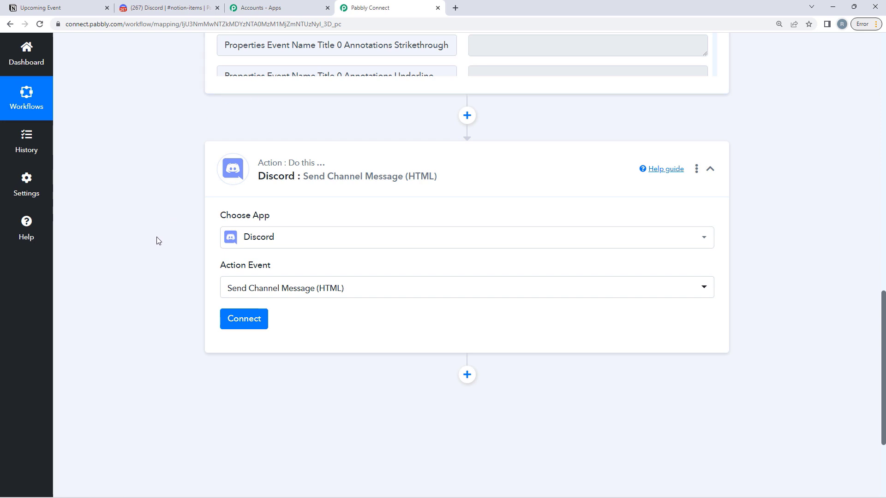
left_click(246, 319)
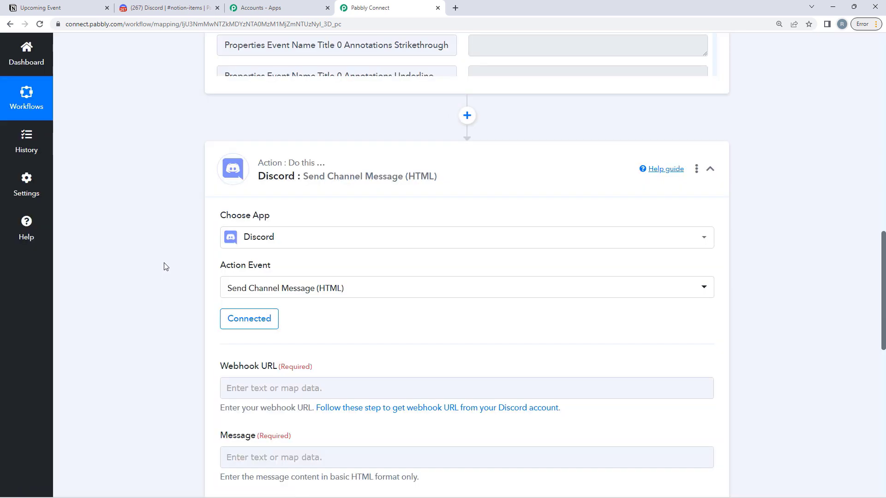
Switch to Discord, open the webhooks in the Pabbly Team server's integration settings and create a new webhook
scroll(120, 300, "down", 2)
left_click(241, 295)
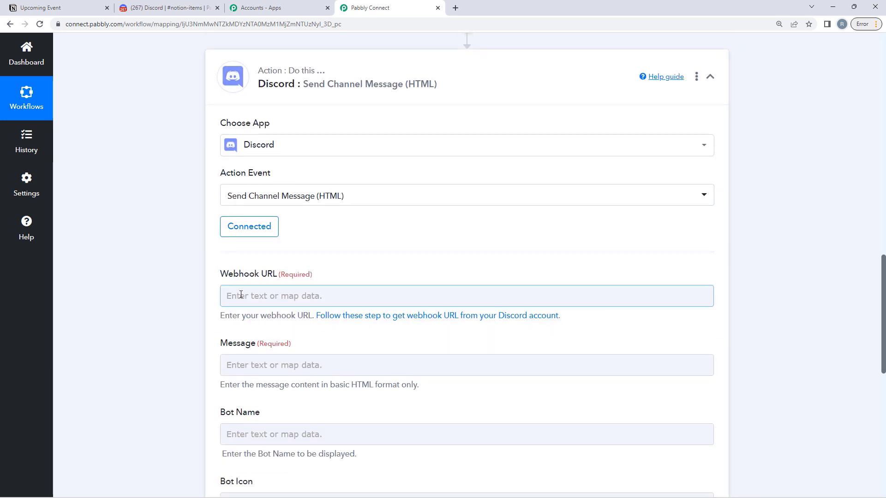
left_click(153, 287)
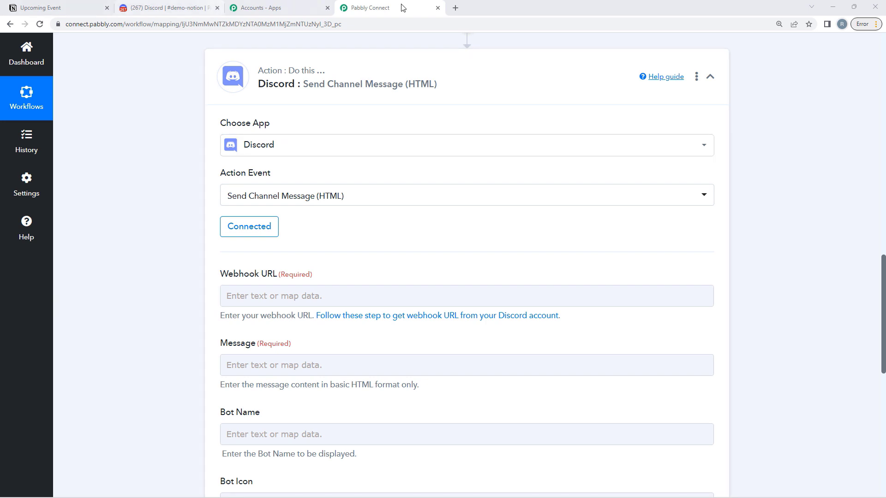
left_click(148, 7)
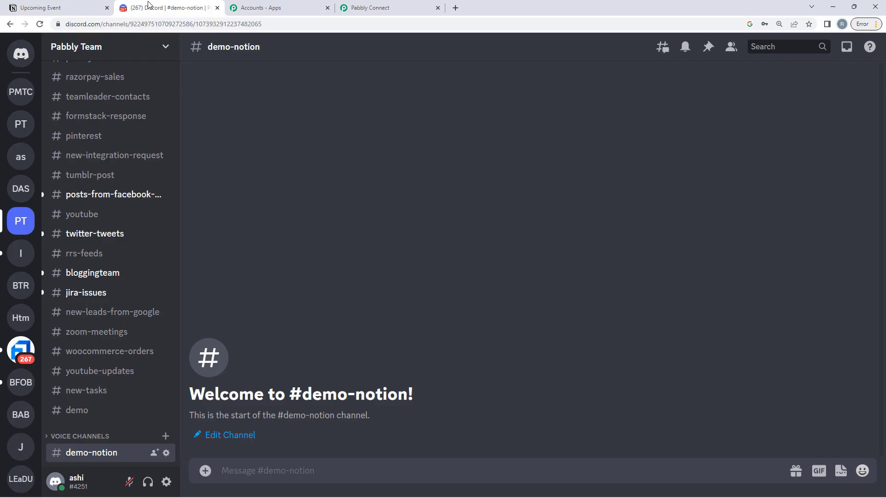
left_click(162, 52)
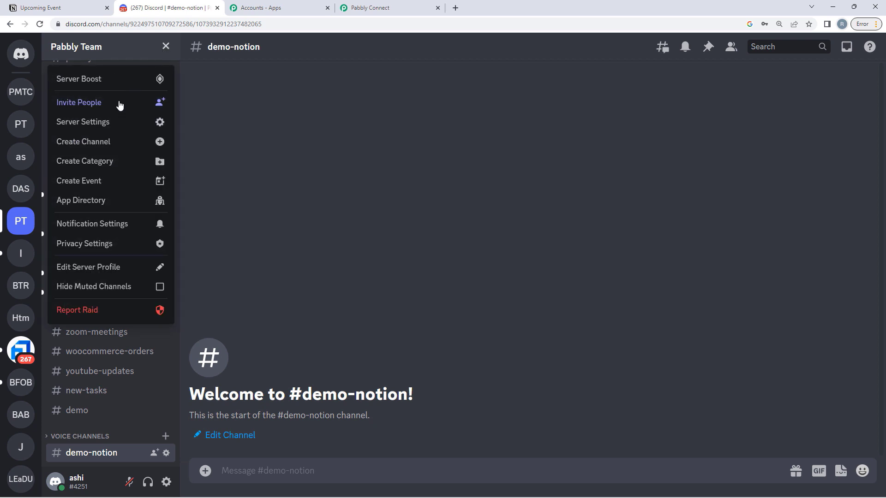
left_click(132, 122)
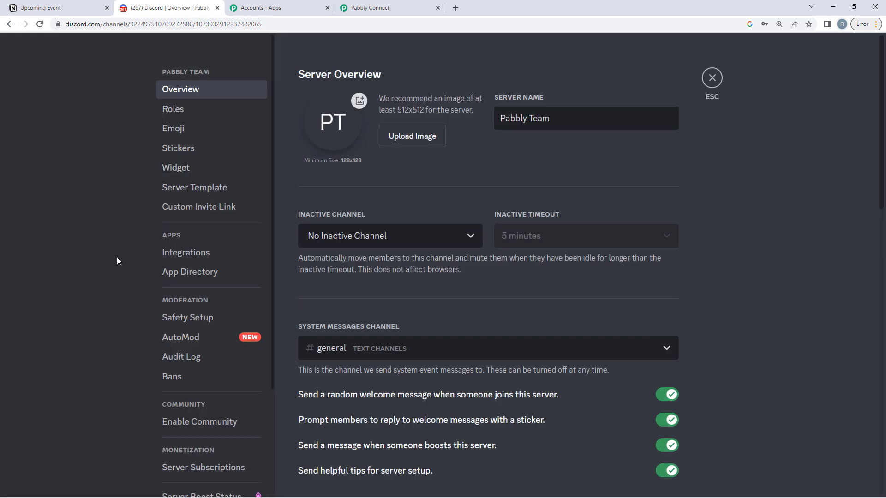
left_click(178, 254)
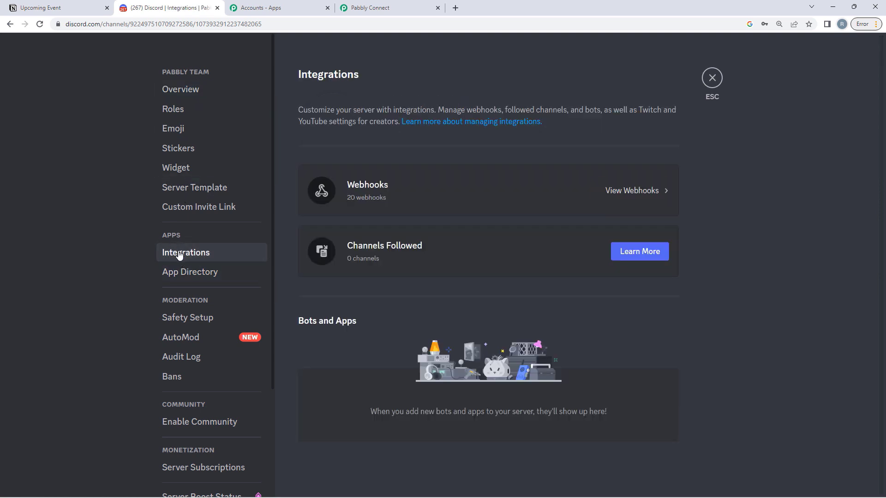
left_click(368, 191)
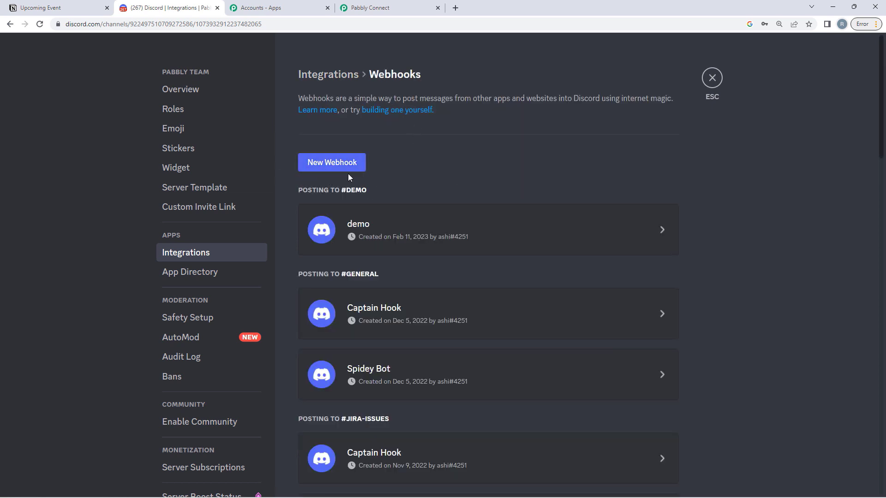
left_click(322, 169)
left_click(322, 169)
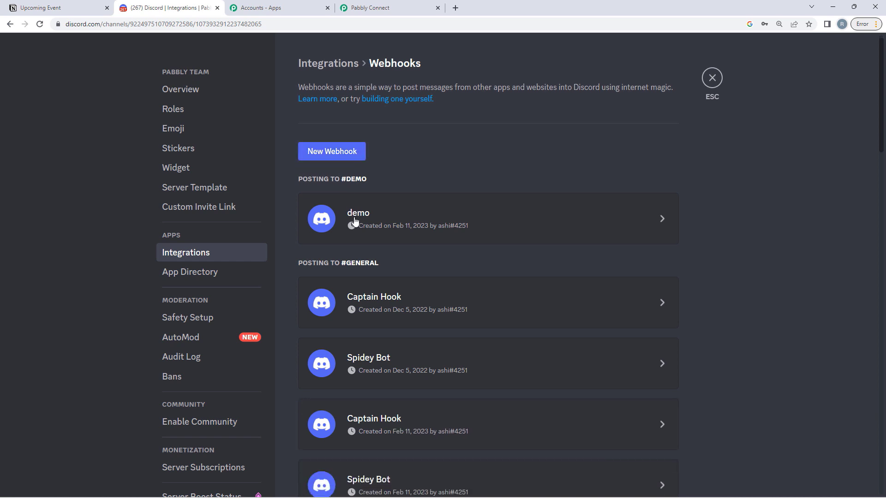
Rename the newly created Spidey Bot webhook as notion and set its channel to #demo-notion
scroll(358, 374, "down", 3)
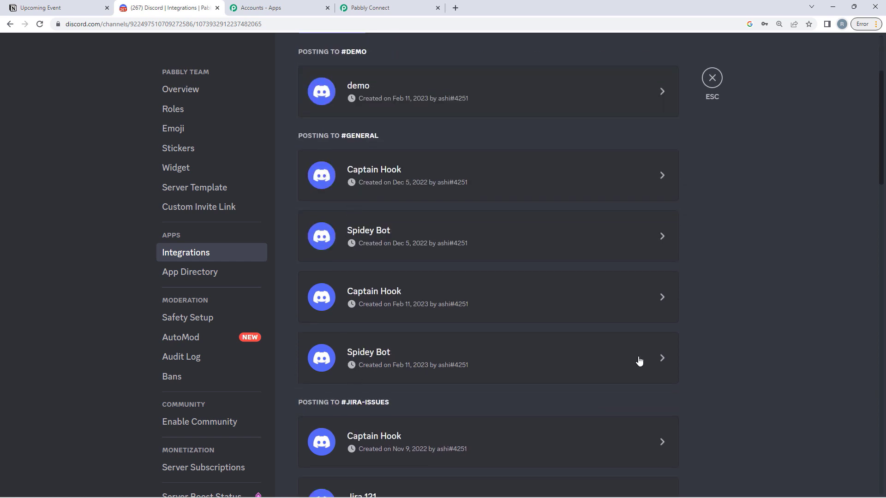
left_click(548, 370)
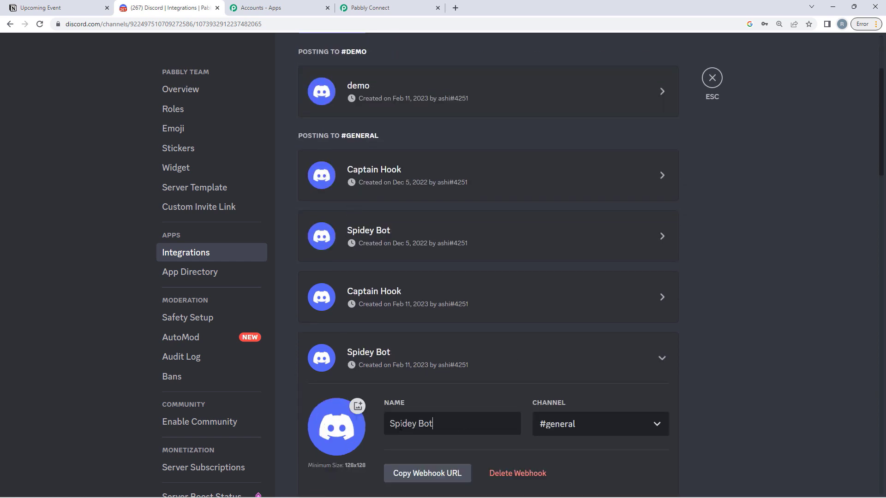
key("ctrl+a")
key("BackSpace")
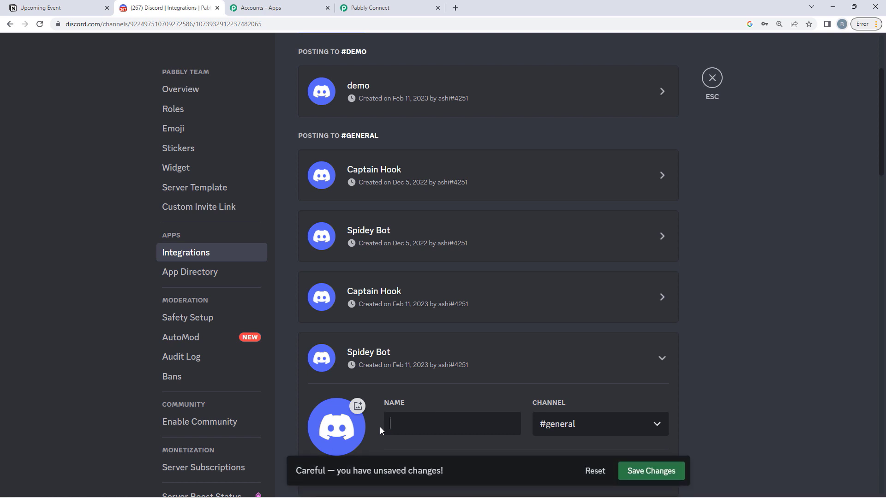
type("notion")
left_click(576, 431)
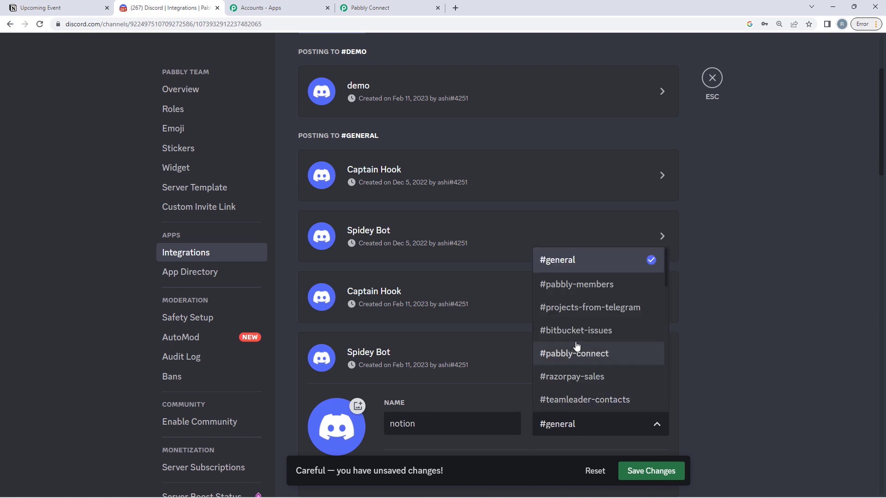
scroll(566, 328, "down", 10)
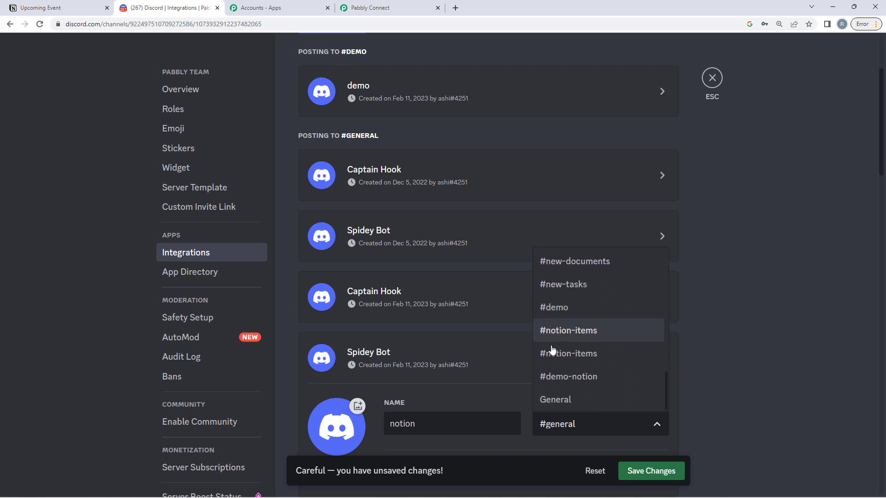
left_click(572, 381)
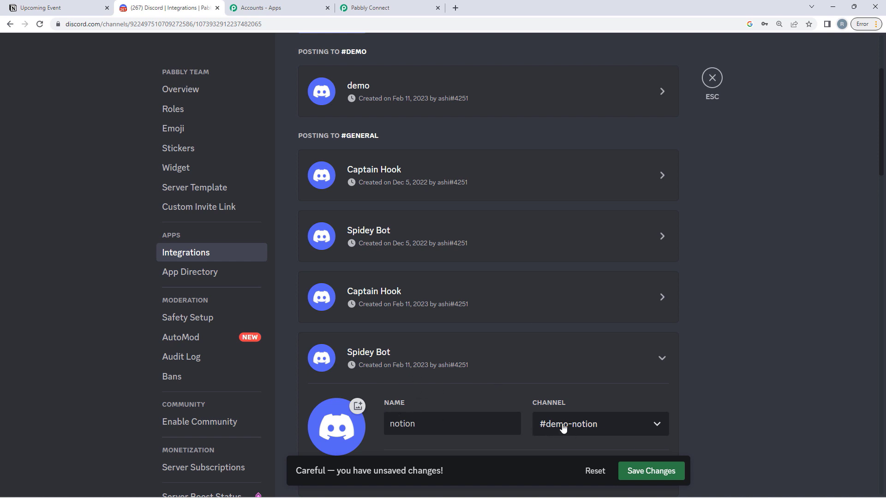
Copy the notion webhook's URL and save the webhook changes
scroll(563, 429, "down", 5)
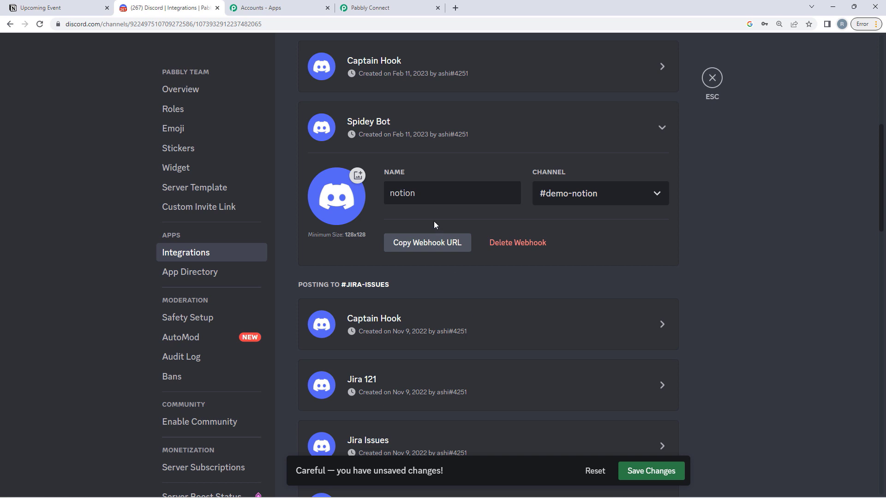
left_click(417, 243)
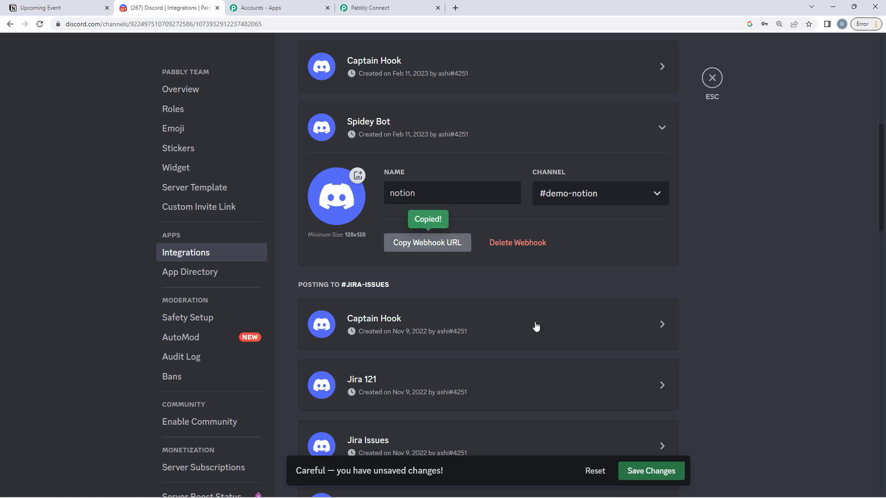
left_click(641, 472)
scroll(559, 317, "down", 4)
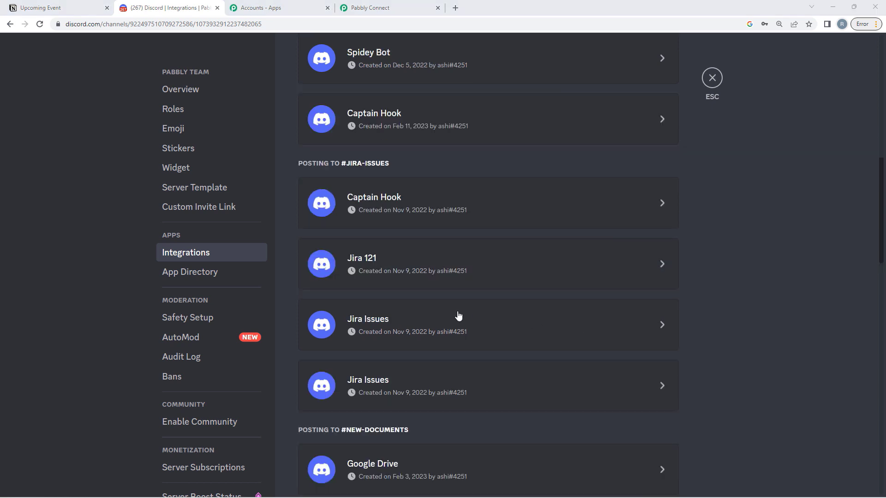
scroll(499, 314, "up", 4)
scroll(500, 314, "up", 3)
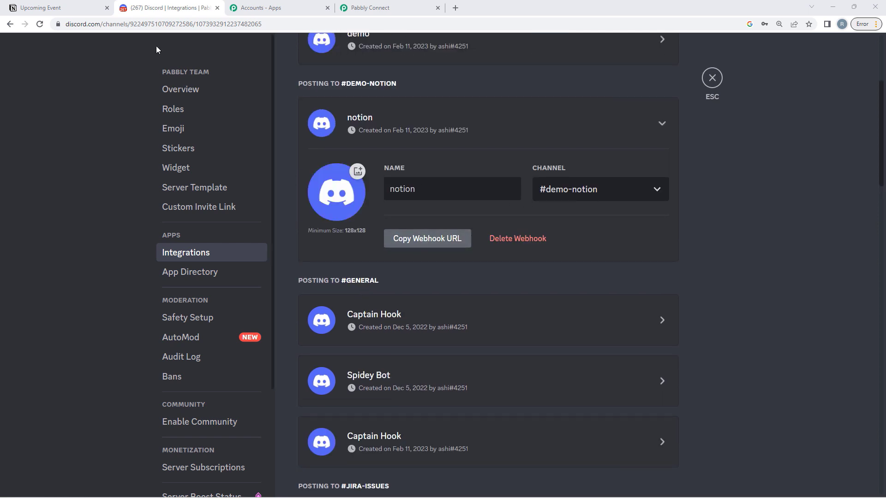
Switch to Pabbly Connect and paste the copied webhook URL into the Discord action's Webhook URL field
left_click(50, 6)
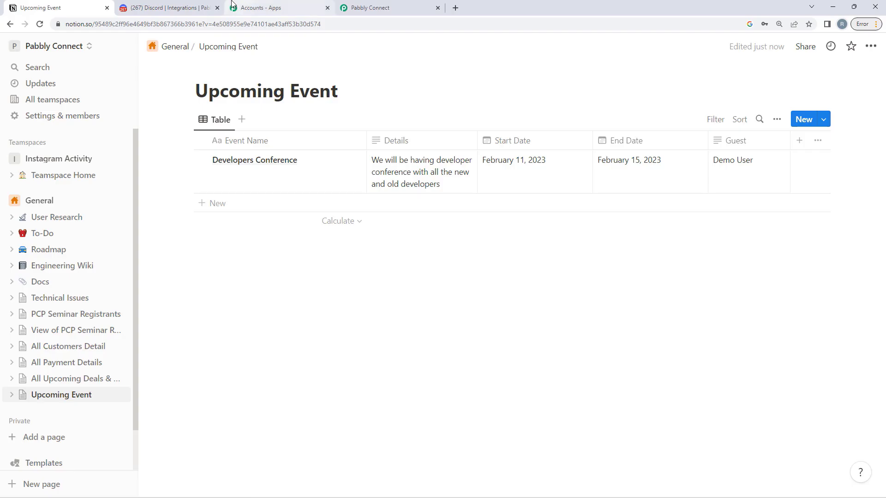
left_click(411, 6)
left_click(253, 296)
right_click(253, 297)
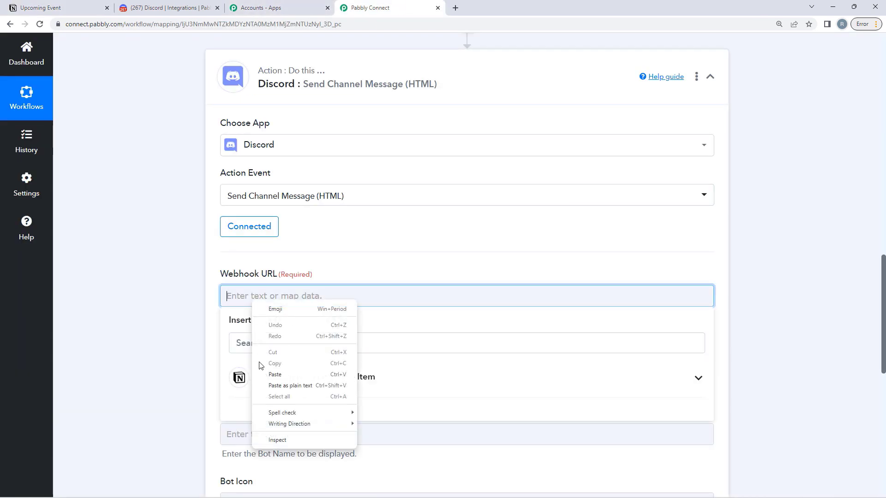
left_click(270, 369)
left_click(167, 328)
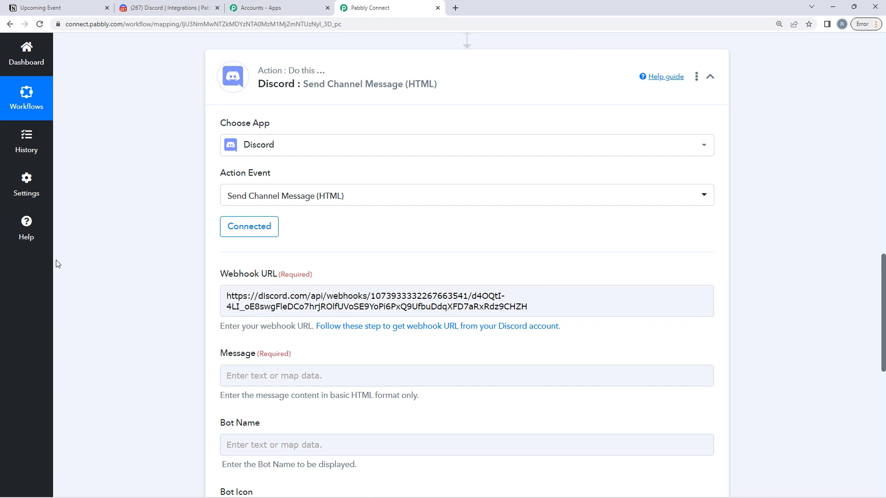
Begin the Discord message with "Hello Team," followed by the line "we have a new upcoming Event, details are as follows"
scroll(101, 336, "down", 1)
left_click(254, 325)
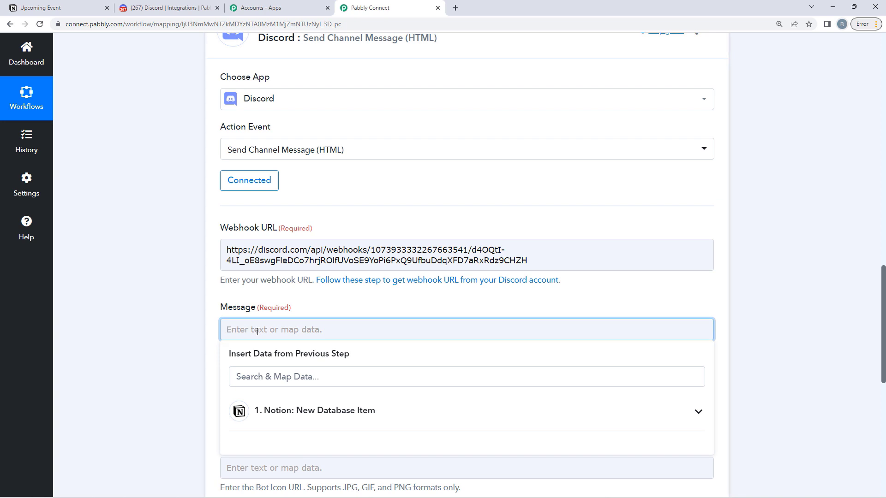
type("Hello Team,")
key("Return")
type("w")
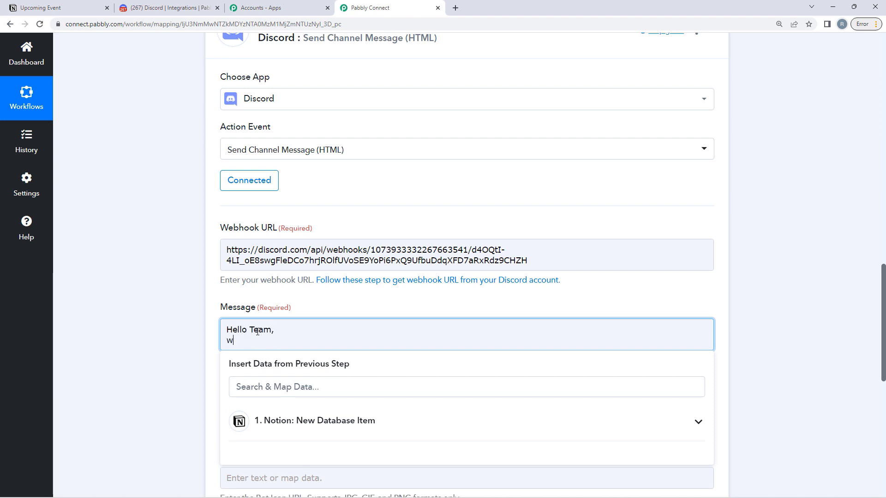
type("e have a new upcoming")
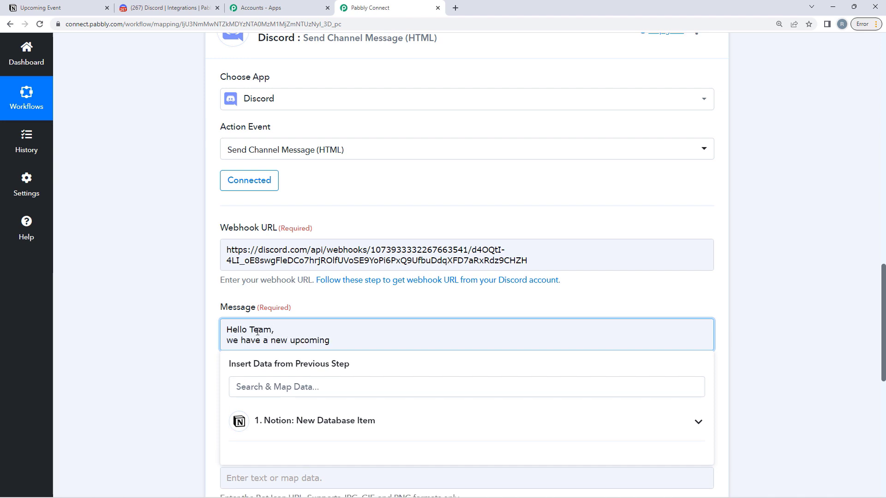
type(" Event, details a")
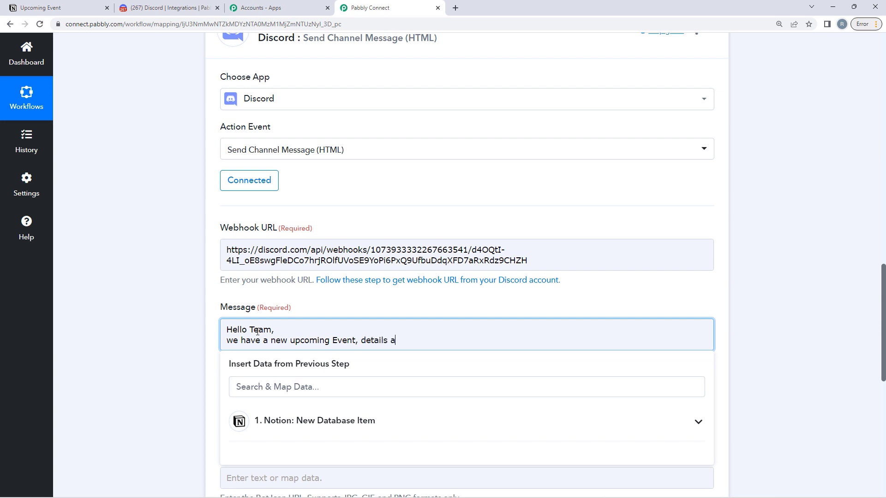
type("re as follows")
key("Return")
Add the message lines "Event Name :-", "Event Start Date :-", "Event End Date :-", "Description :-" and "Guest :-"
type("Event")
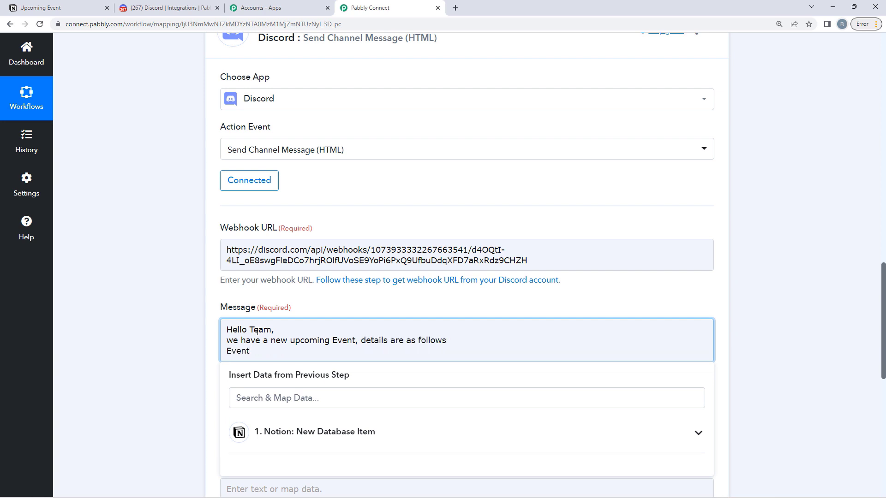
type(" Name :-")
key("Return")
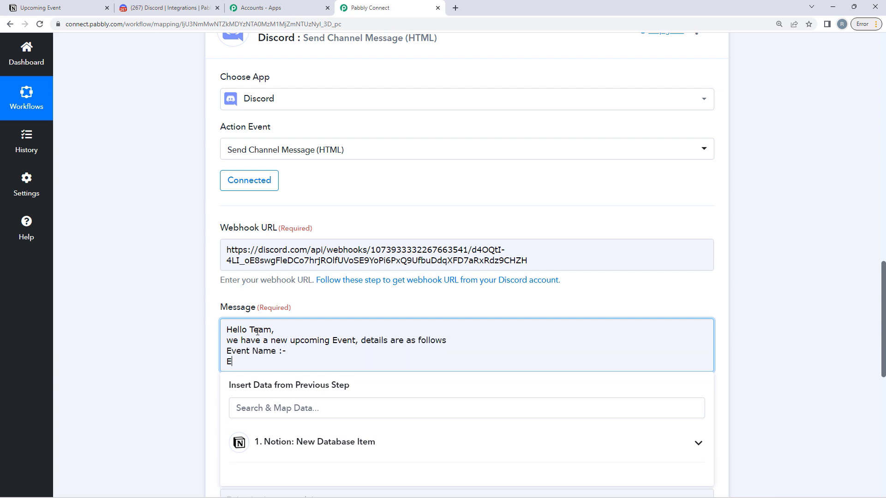
type("Event Start Date :-")
key("Return")
type("E")
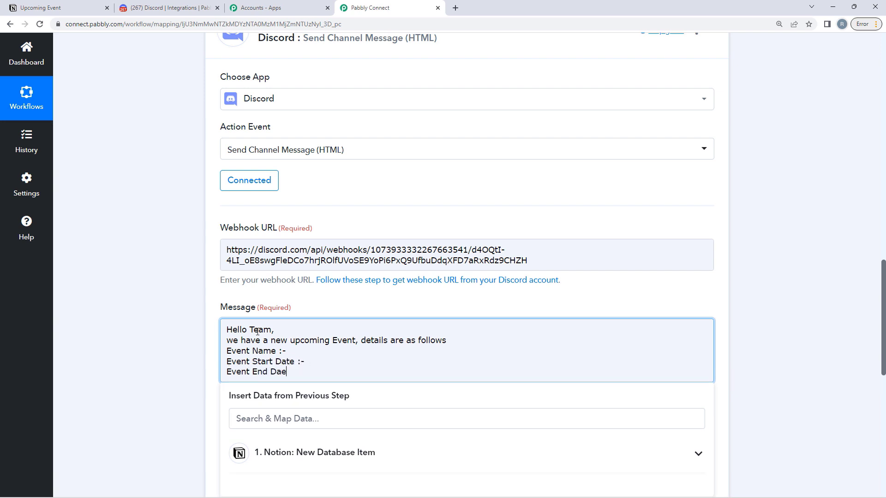
type("vent End Date :-")
key("Return")
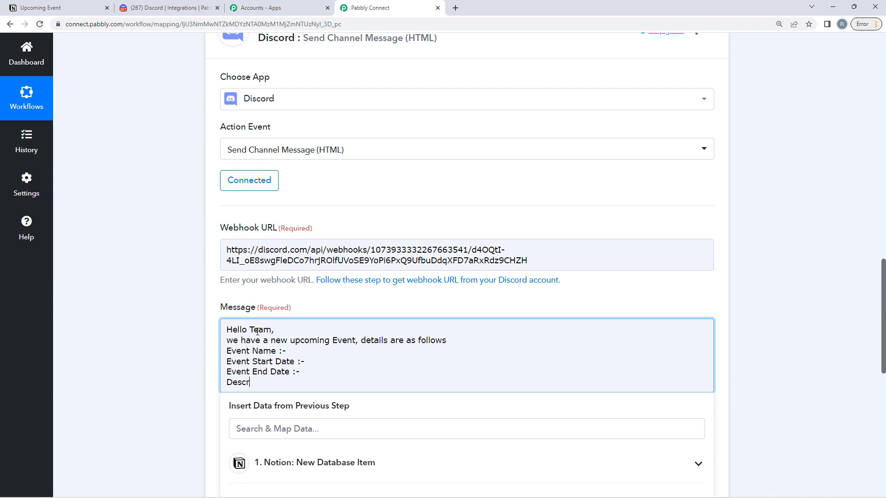
type("Description :-")
key("Return")
type("Guest :-")
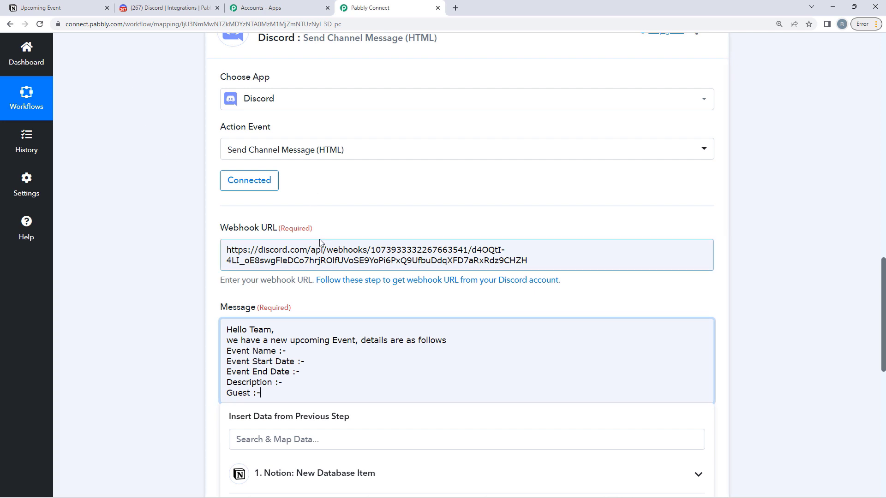
Review the Notion trigger's response fields and the Upcoming Event table in Notion, then return to the Discord message in Pabbly Connect
scroll(323, 243, "up", 5)
scroll(534, 176, "up", 8)
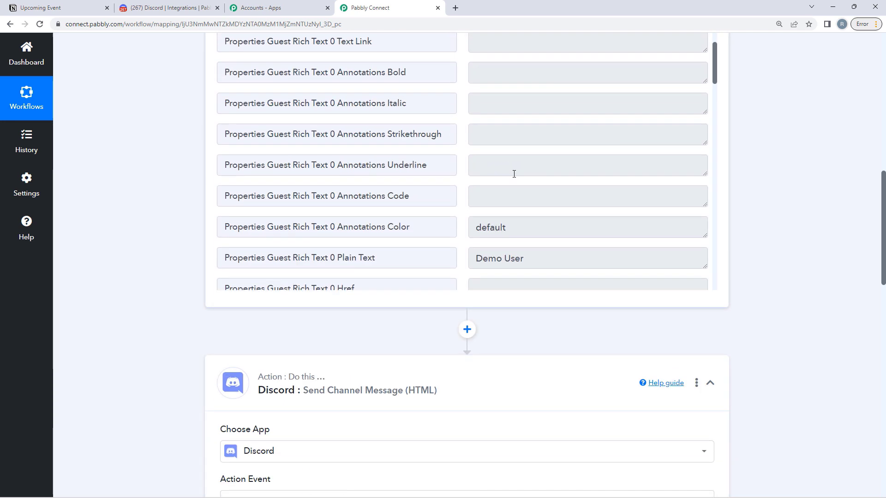
scroll(533, 177, "down", 4)
scroll(113, 267, "down", 8)
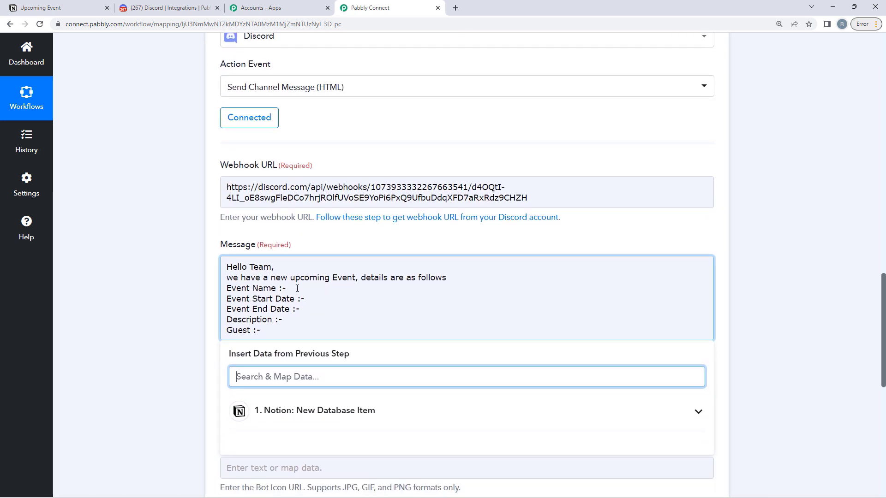
left_click(298, 289)
left_click(55, 7)
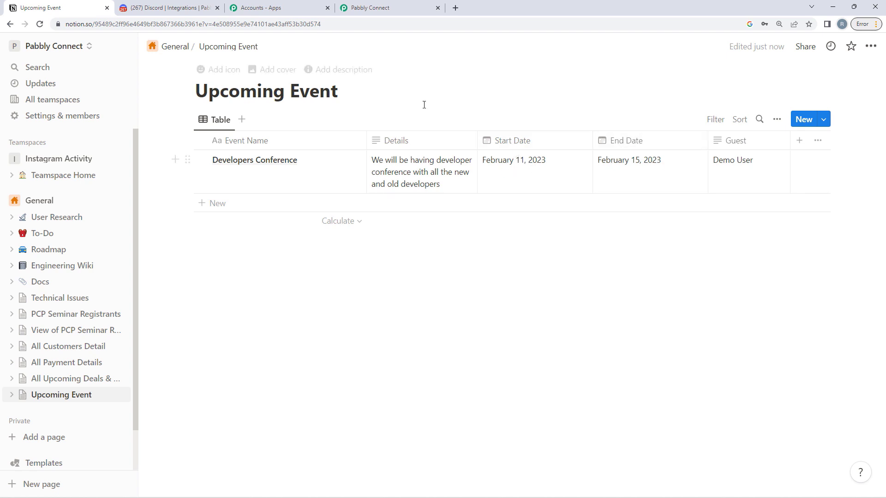
left_click(399, 8)
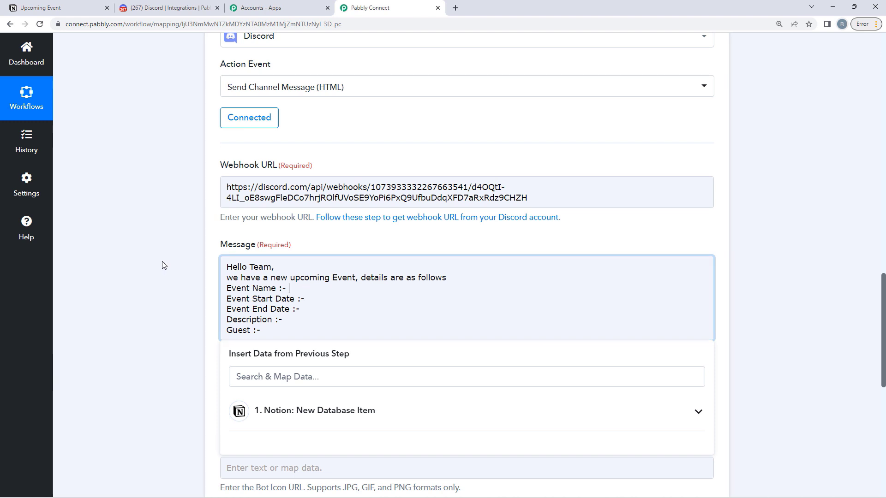
Map the Notion field Properties Event Name Title 0 Text Content after "Event Name :-" in the message
scroll(184, 372, "down", 1)
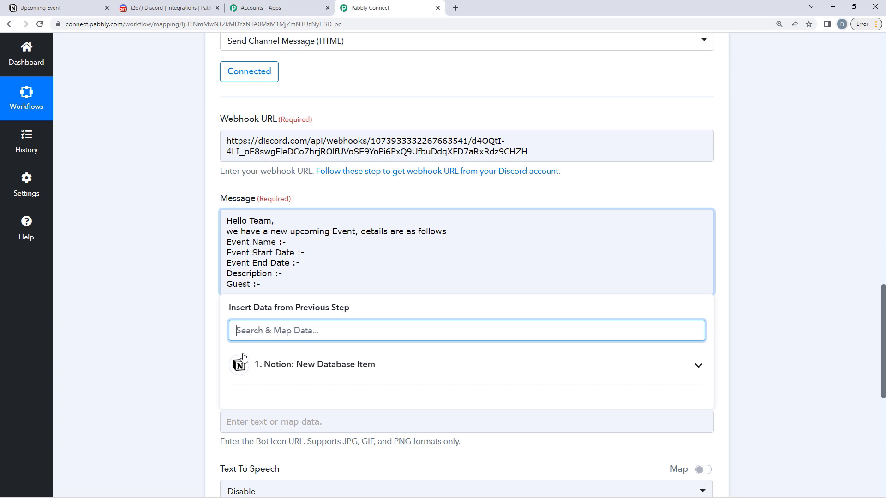
left_click(342, 371)
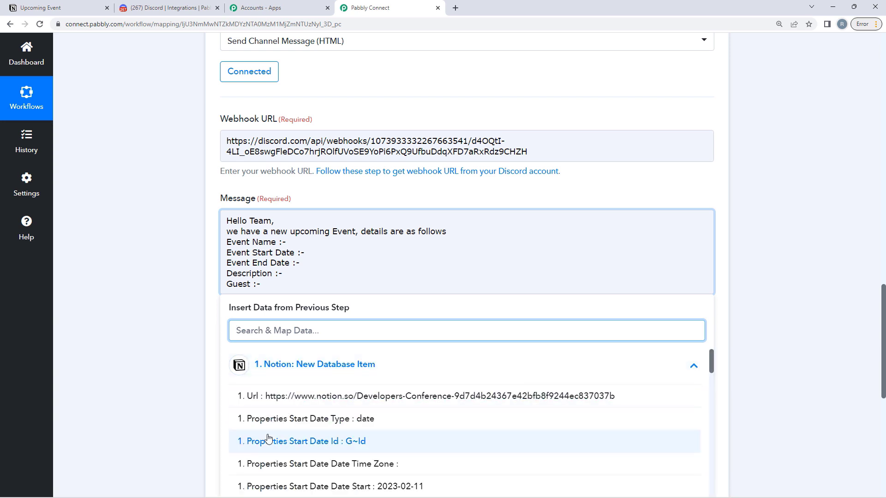
scroll(269, 438, "down", 2)
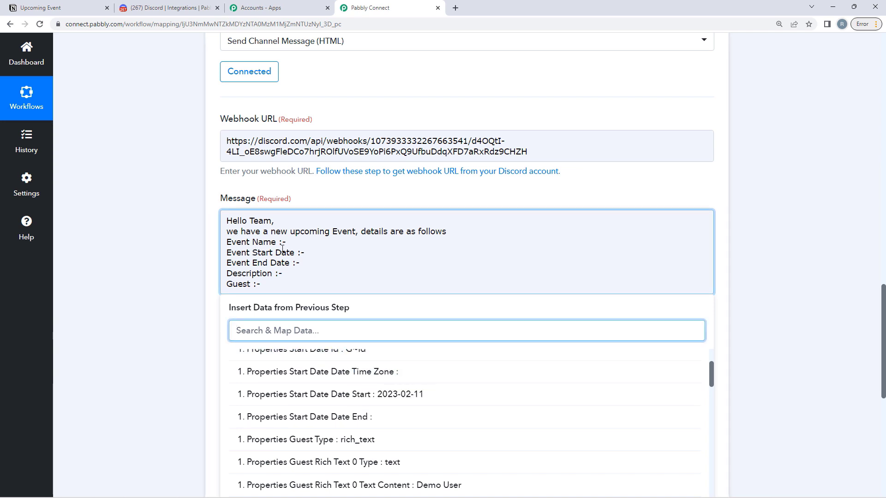
left_click(300, 244)
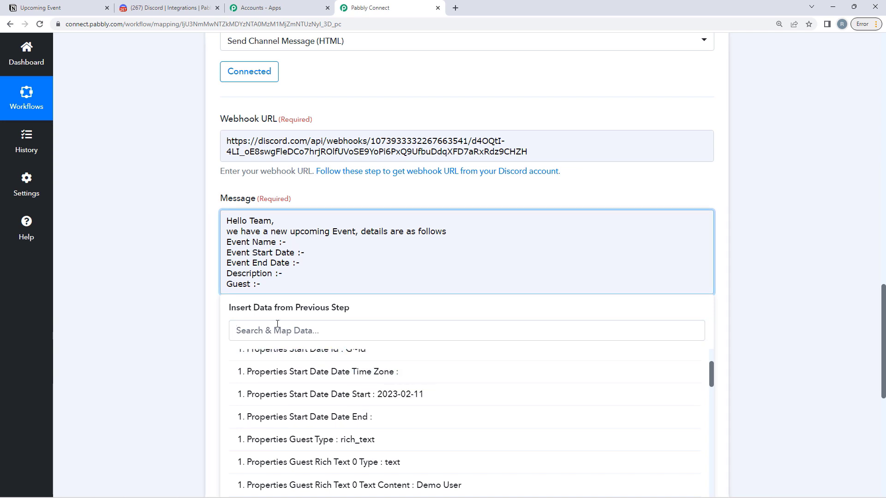
scroll(323, 434, "down", 5)
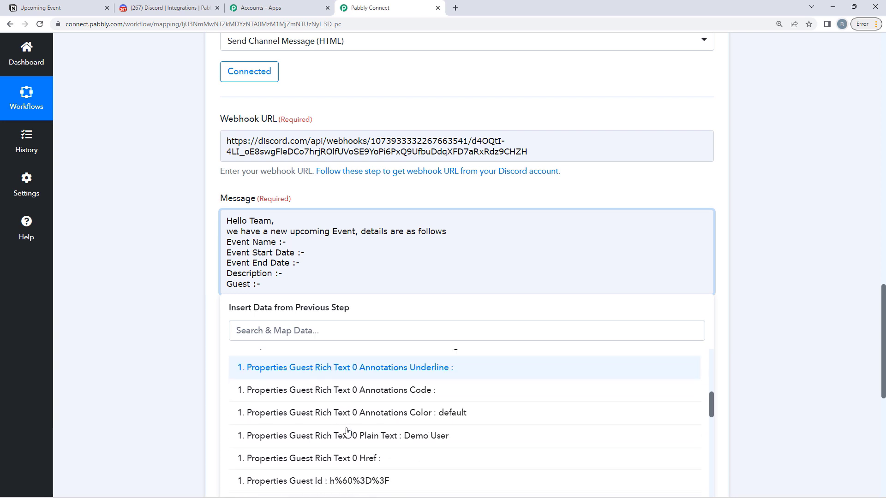
scroll(347, 432, "down", 3)
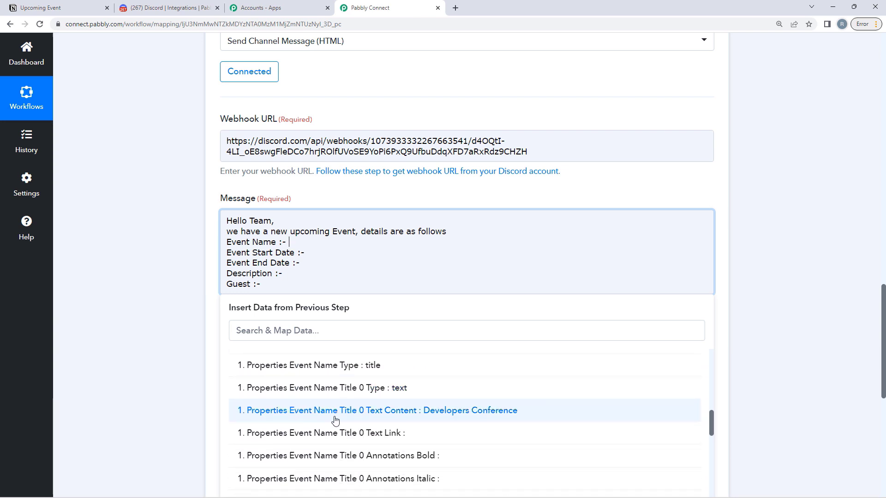
left_click(460, 416)
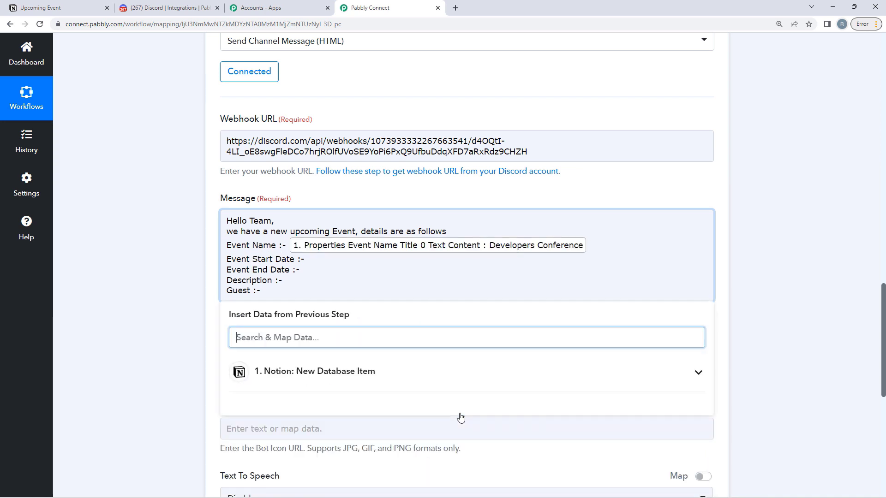
Map the Notion field Properties Start Date Date Start after "Event Start Date :-" in the message
left_click(303, 375)
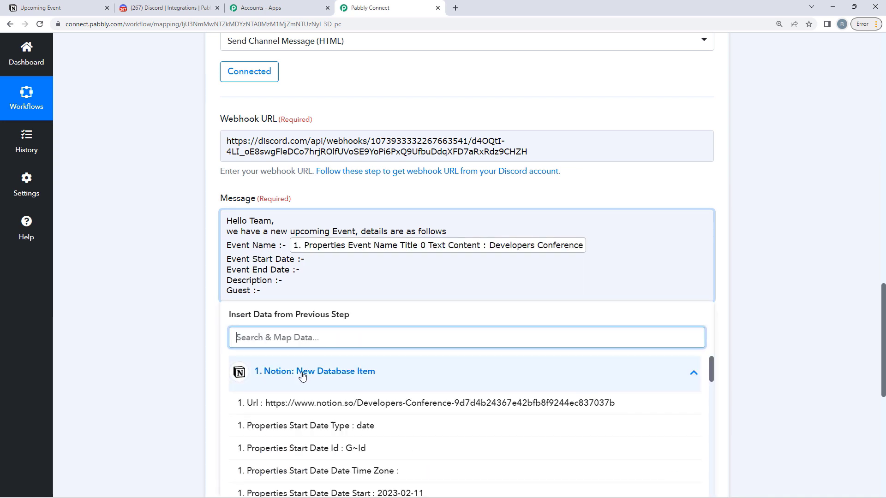
scroll(287, 433, "down", 2)
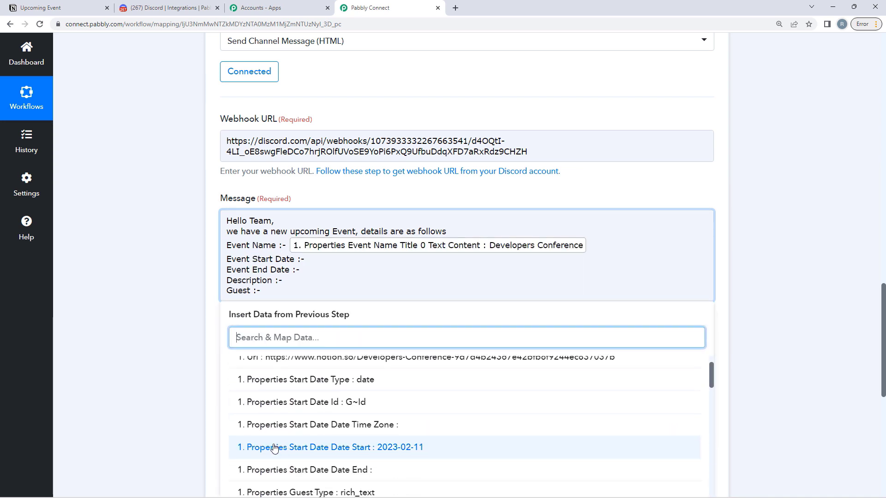
left_click(364, 448)
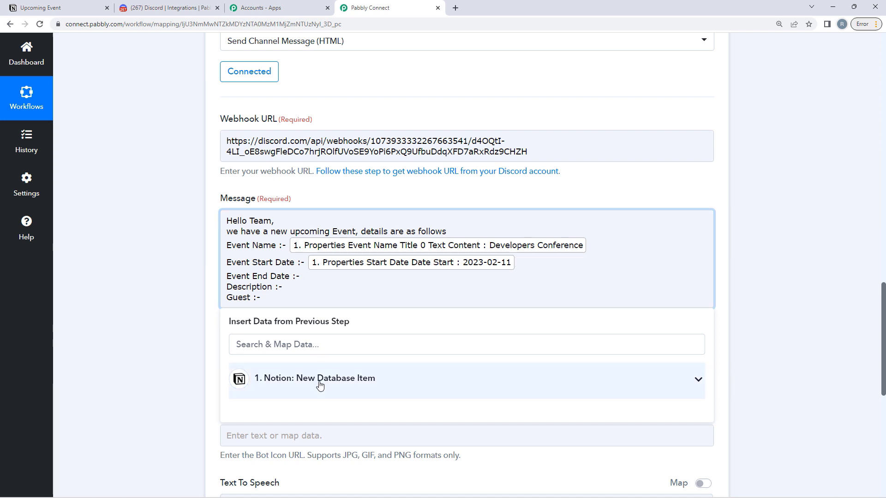
Map the Notion field Properties End Date Date Start after "Event End Date :-" in the message
left_click(306, 378)
scroll(296, 457, "down", 6)
scroll(339, 446, "down", 9)
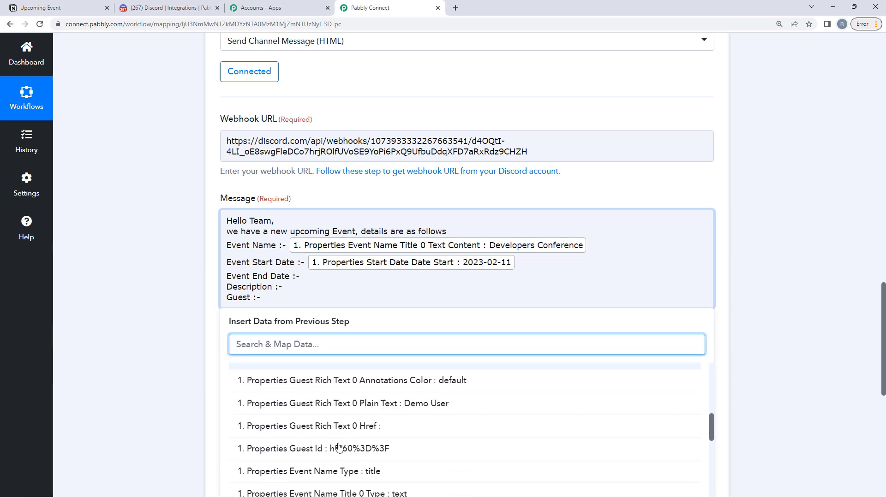
scroll(339, 446, "down", 4)
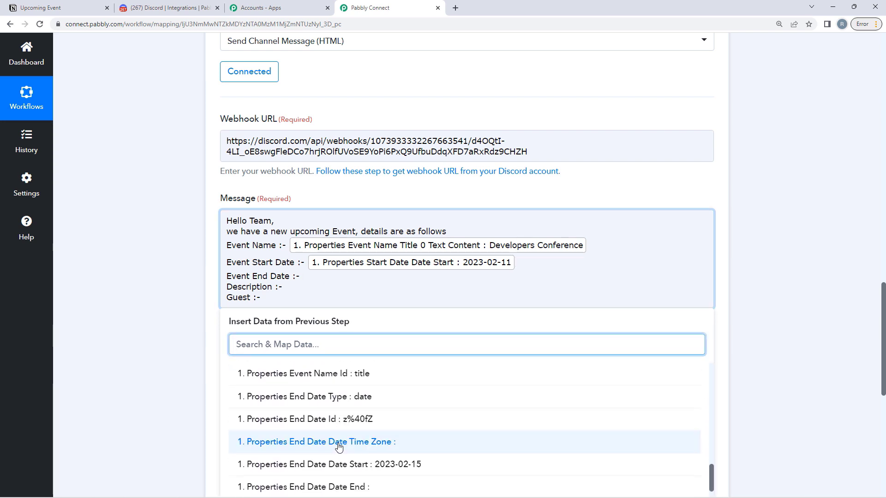
left_click(387, 424)
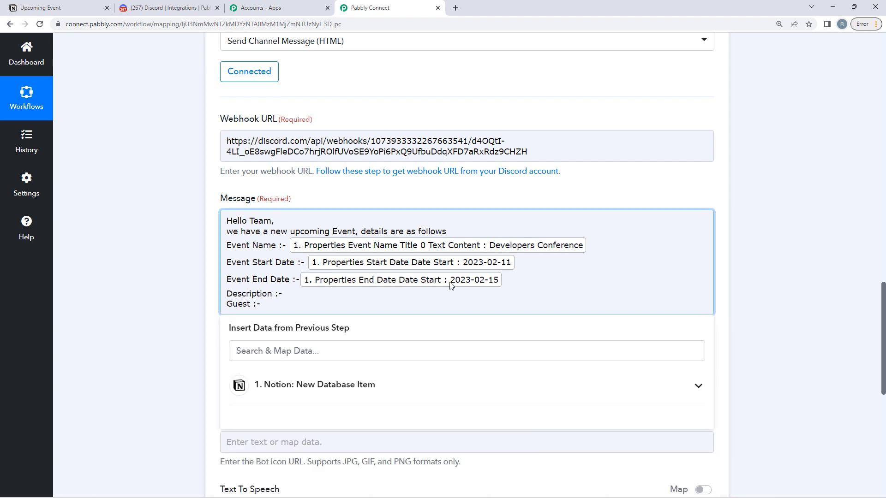
Check the Upcoming Event table in Notion, then map Properties Details Rich Text 0 Text Content after "Description :-" in the Pabbly Connect message
left_click(298, 386)
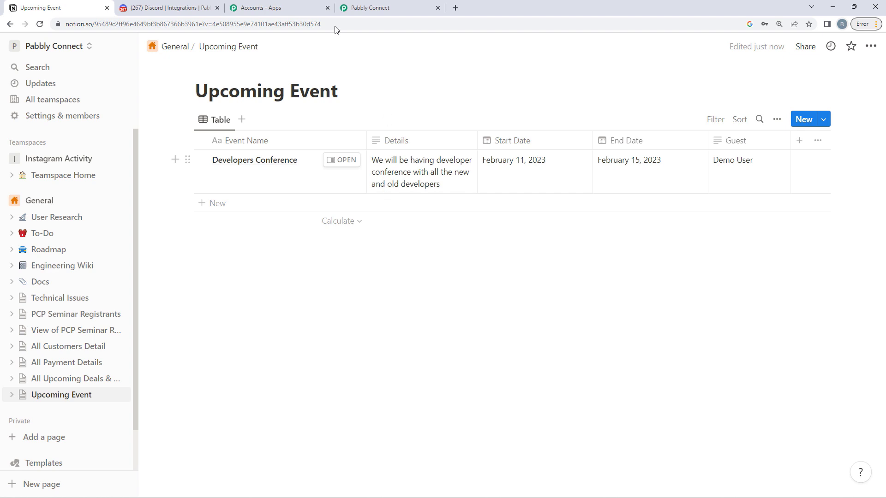
left_click(360, 7)
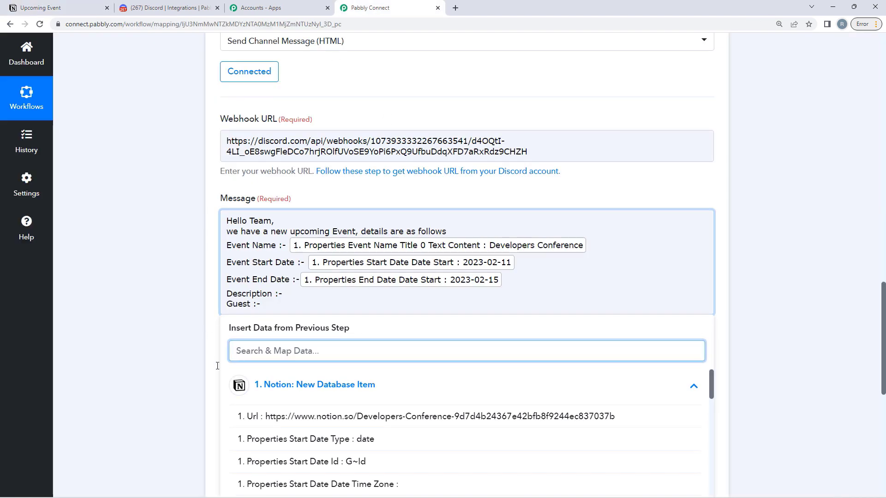
scroll(251, 425, "down", 4)
scroll(331, 439, "down", 10)
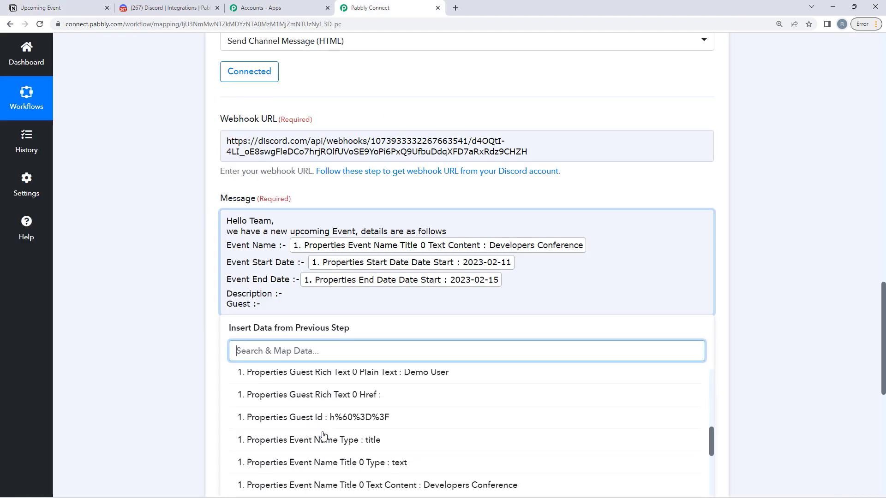
scroll(323, 436, "down", 4)
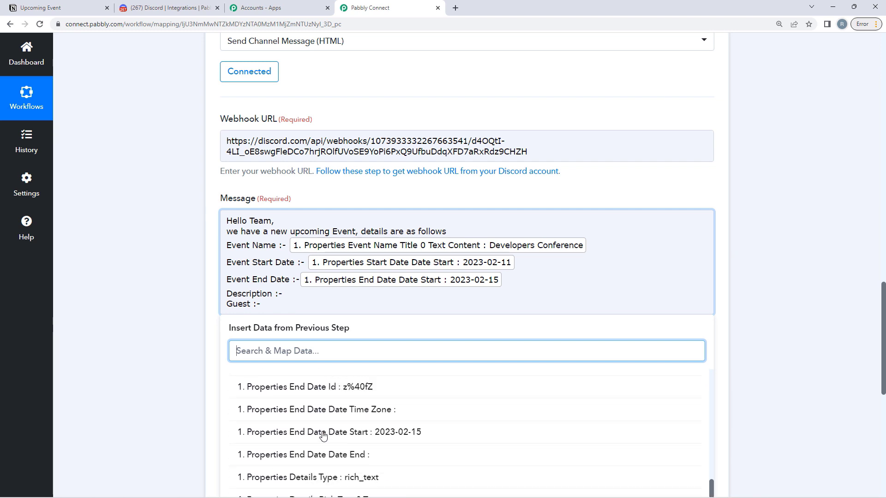
left_click(471, 424)
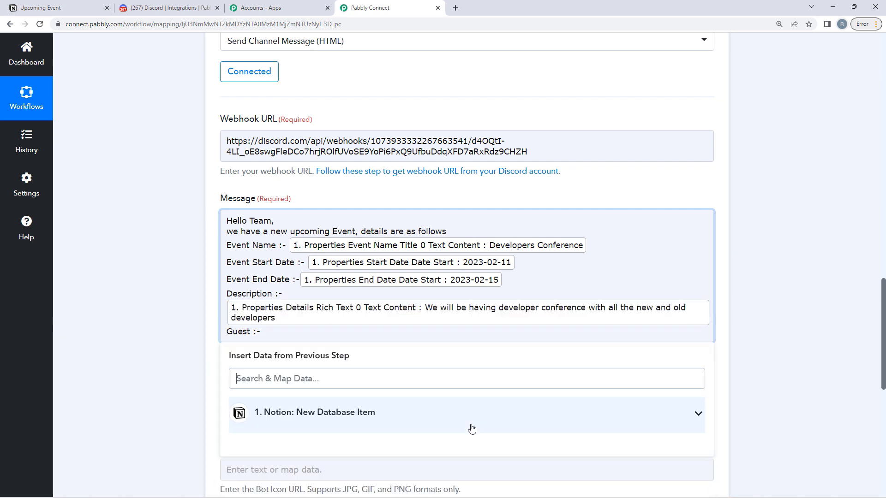
Map the Notion field Properties Guest Rich Text 0 Text Content after "Guest :-" in the message
left_click(306, 332)
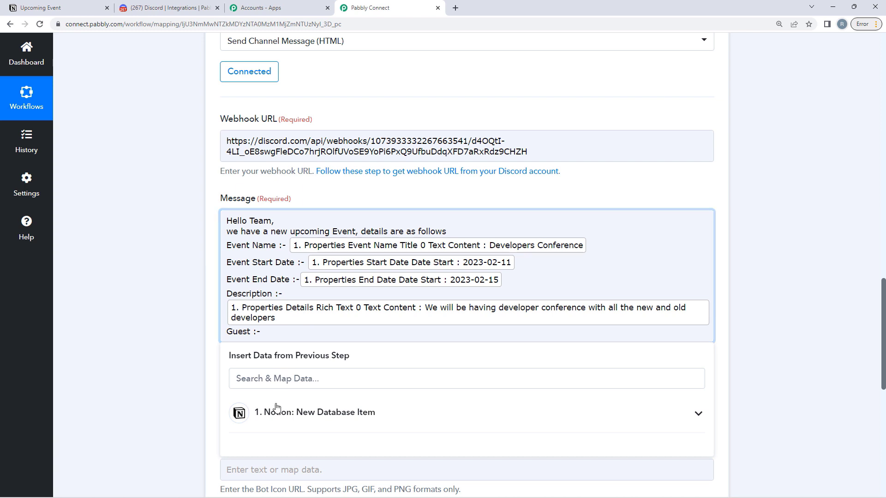
left_click(277, 412)
scroll(418, 465, "down", 10)
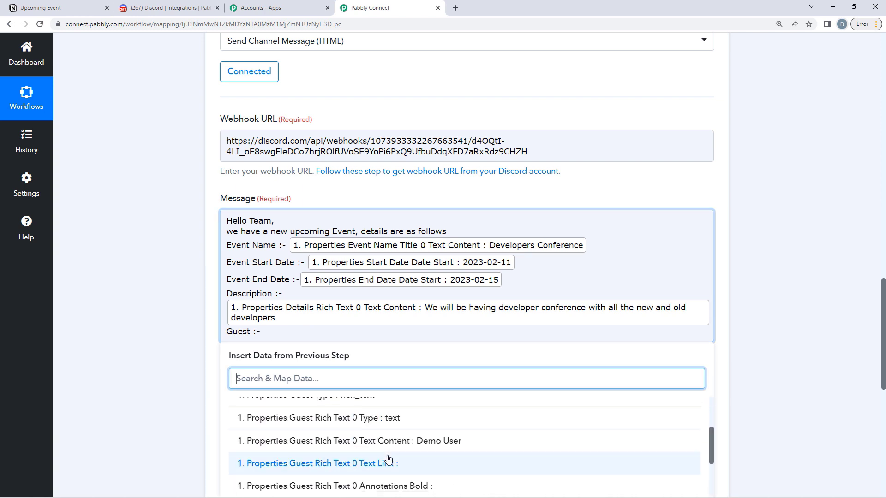
left_click(386, 447)
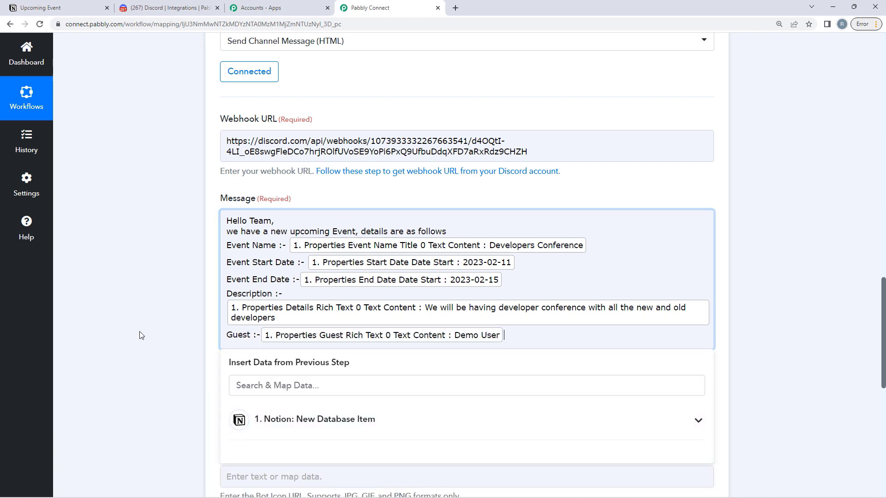
left_click(159, 321)
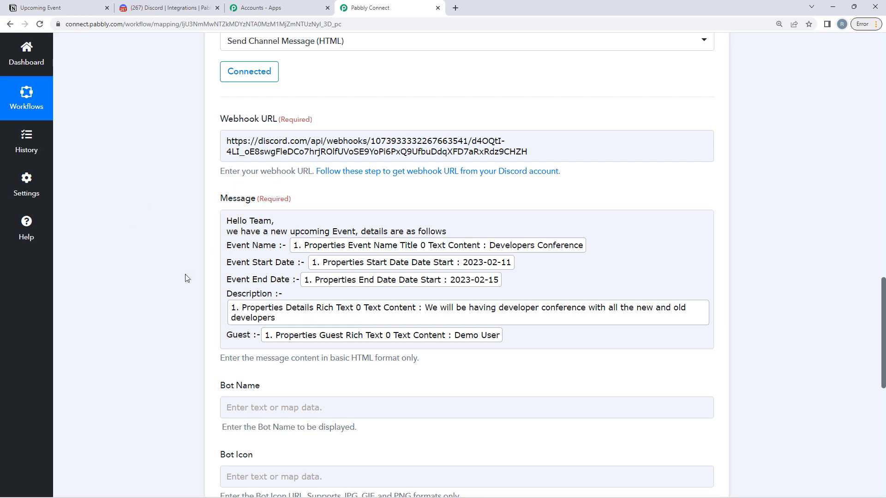
Set the Discord action's bot name to Notion and leave the bot icon empty
scroll(175, 283, "down", 3)
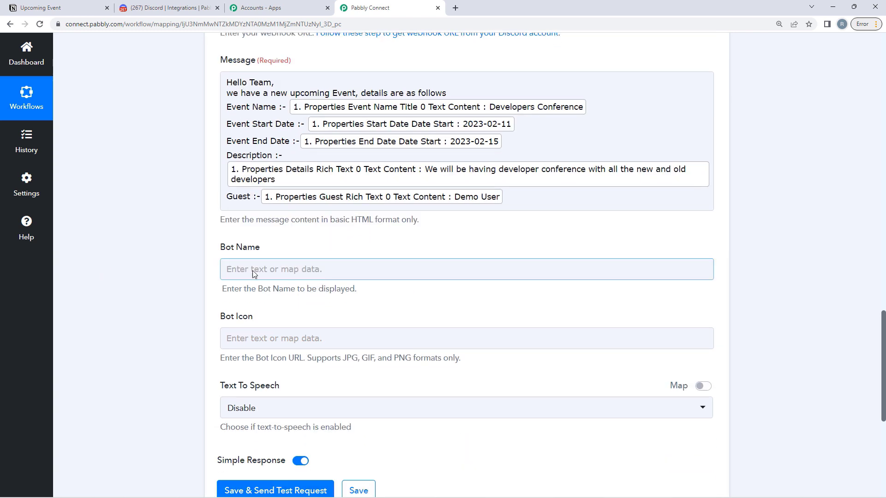
scroll(222, 245, "down", 2)
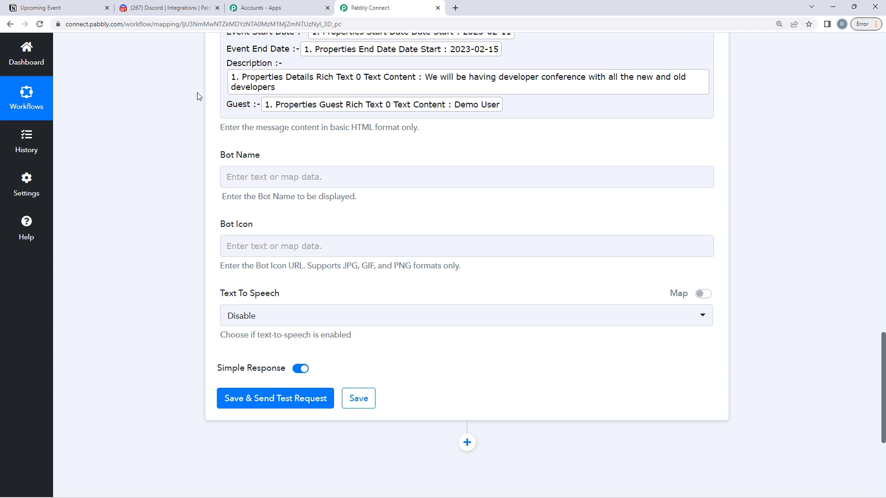
left_click(263, 178)
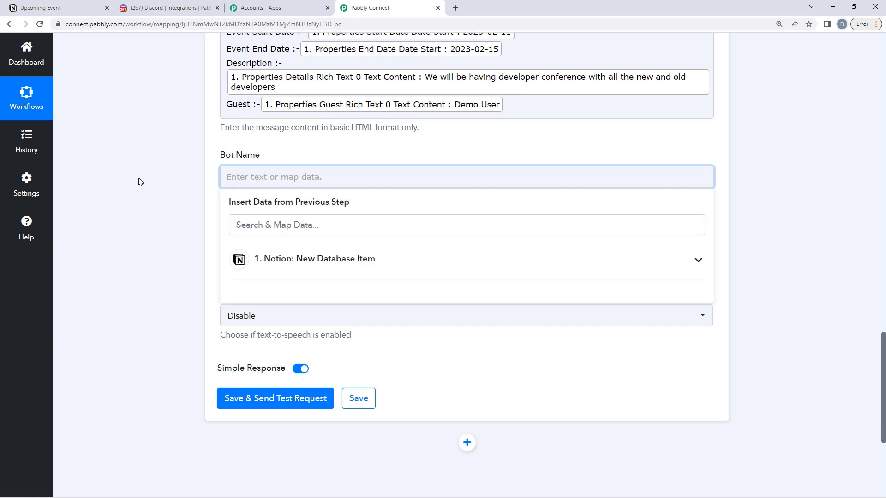
type("Notion")
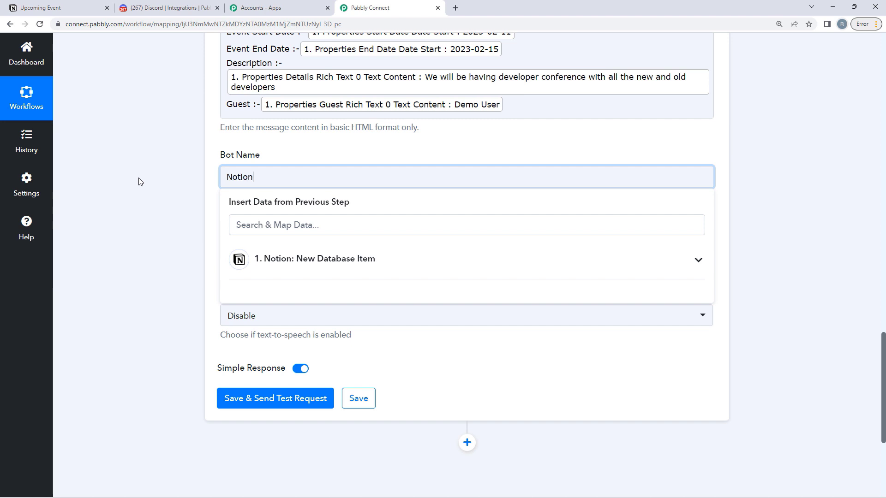
left_click(140, 181)
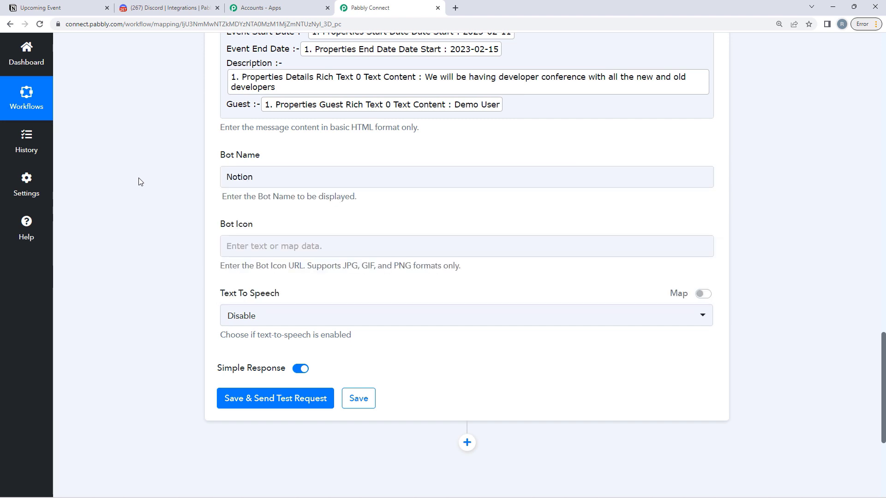
left_click(251, 249)
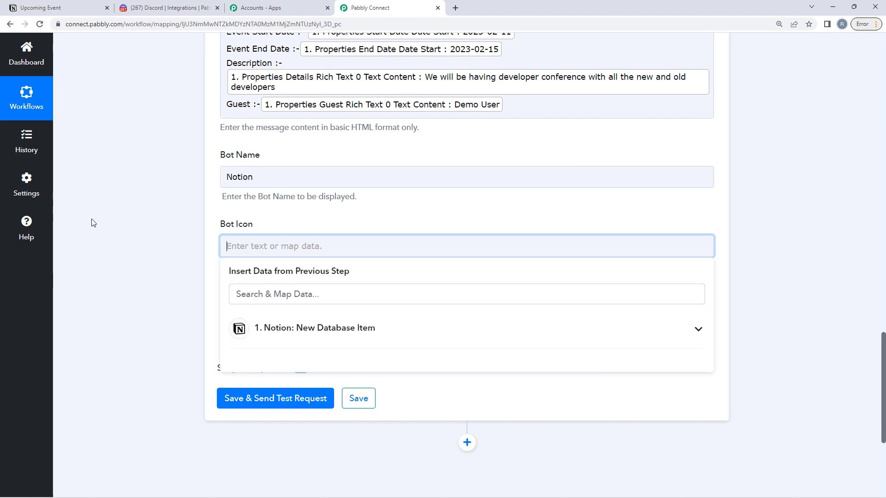
left_click(106, 223)
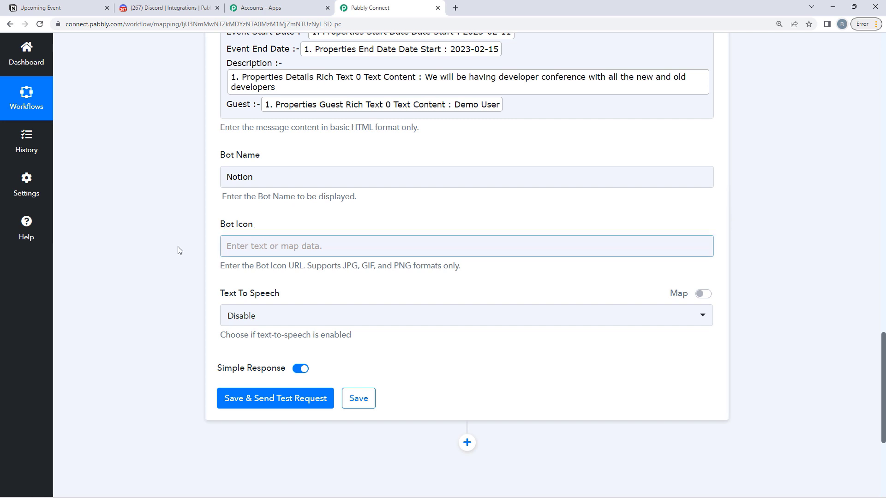
Save the Discord action with text-to-speech left disabled and send a test request
scroll(180, 250, "down", 2)
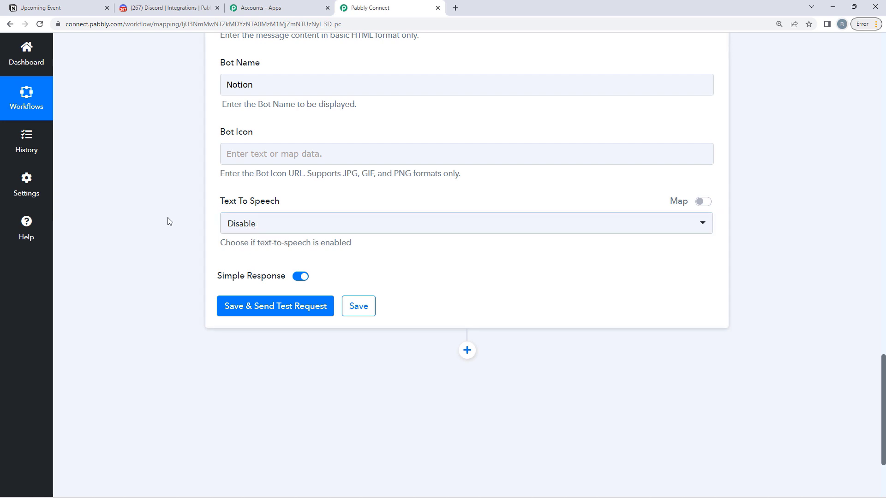
left_click(262, 314)
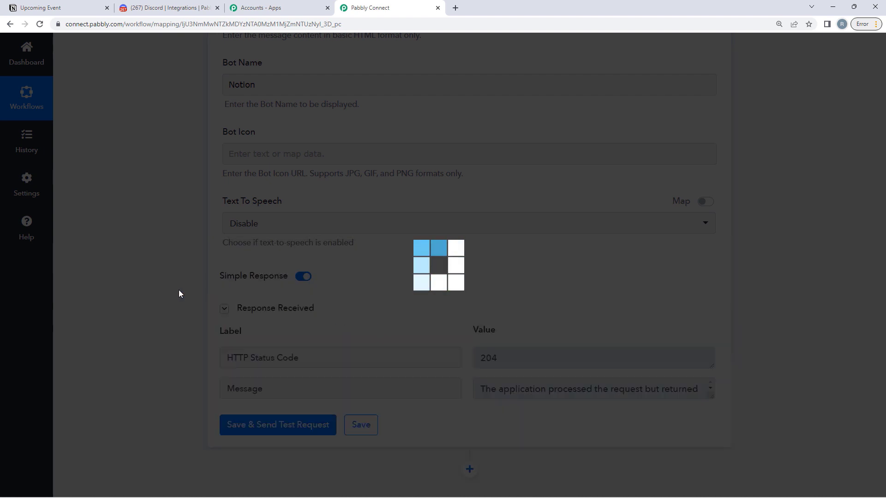
scroll(179, 290, "down", 2)
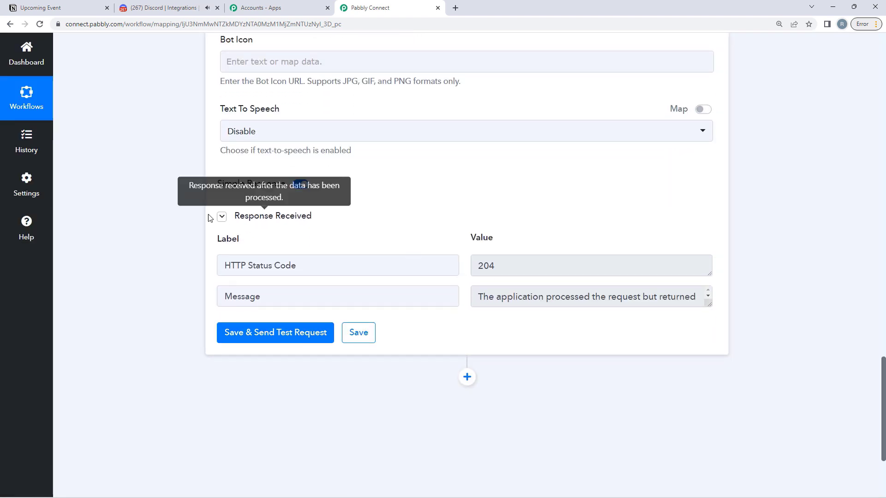
Review the Discord action's mapped message, bot settings and received response
scroll(184, 255, "up", 5)
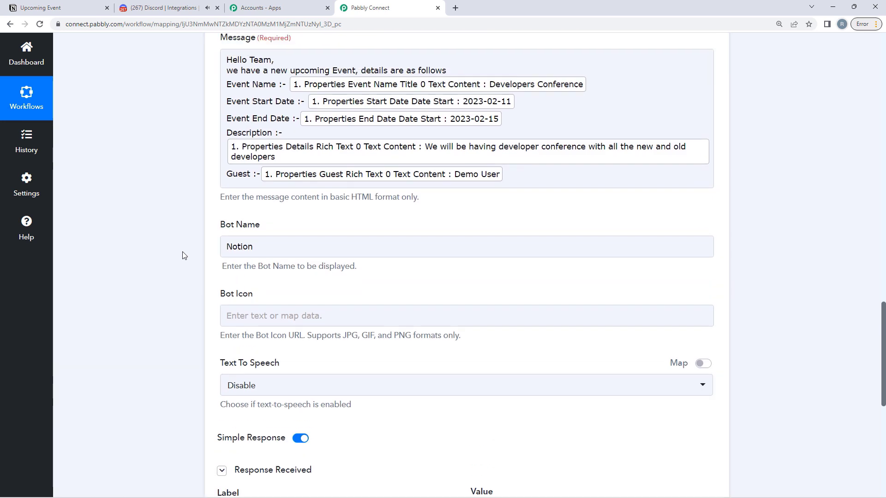
scroll(184, 255, "up", 3)
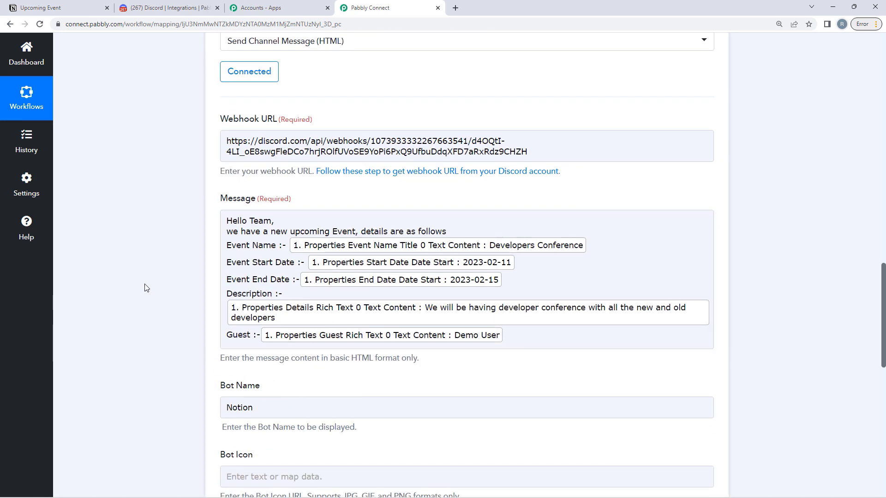
scroll(141, 239, "down", 5)
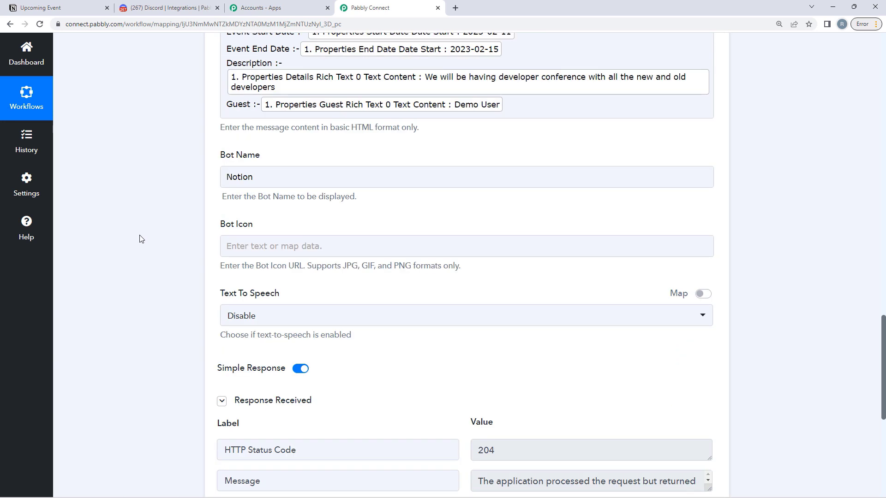
scroll(141, 239, "down", 1)
scroll(141, 239, "down", 2)
scroll(139, 237, "up", 7)
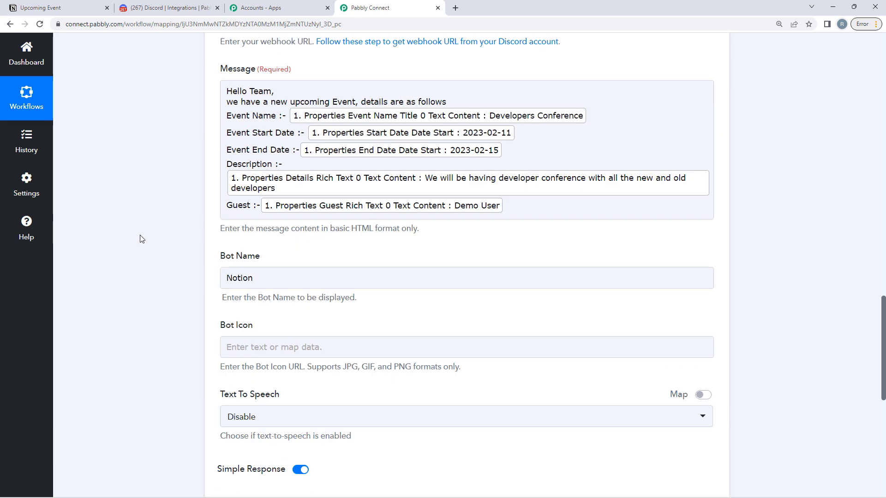
left_click(228, 172)
left_click(114, 187)
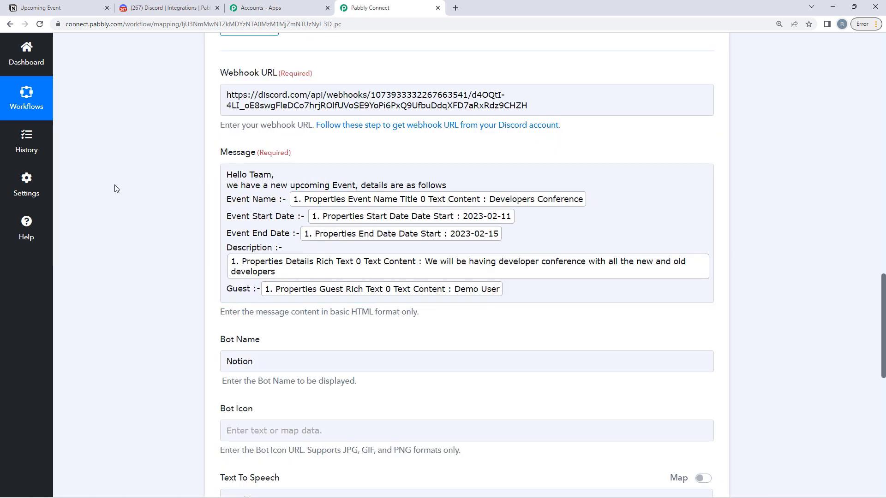
Switch to Discord and compare the test message in #demo-notion with the Upcoming Event table in Notion
left_click(154, 9)
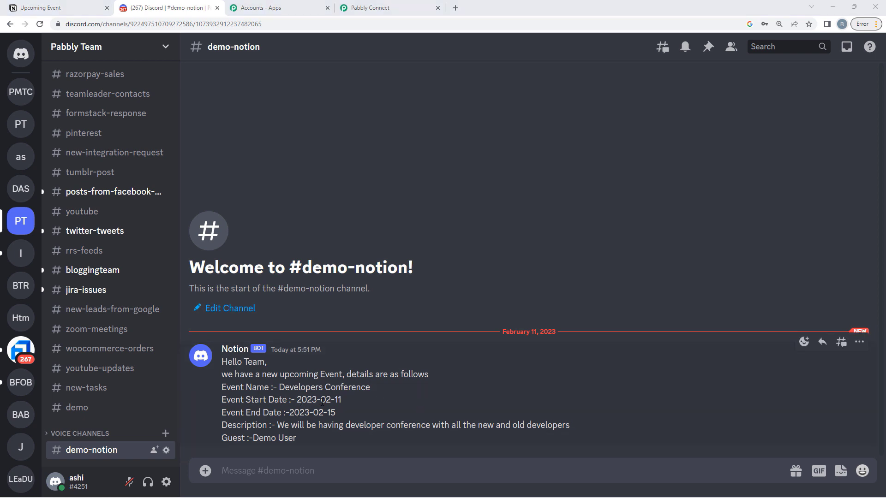
left_click(54, 5)
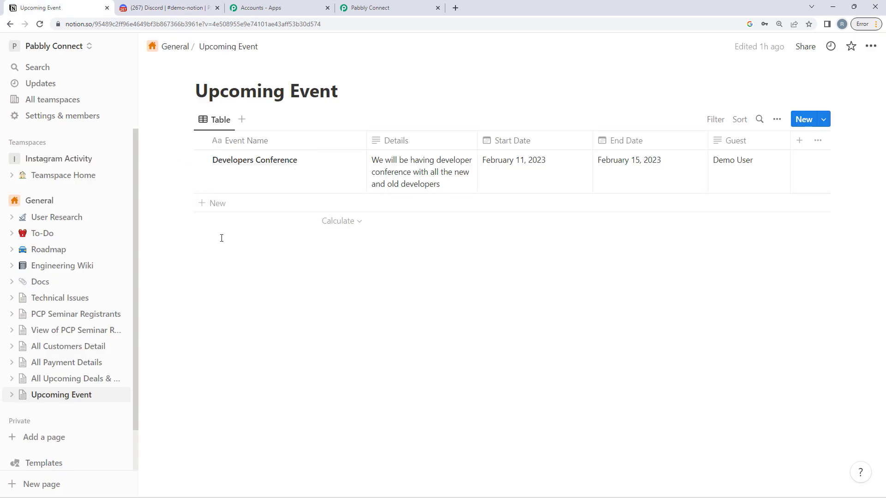
left_click(166, 7)
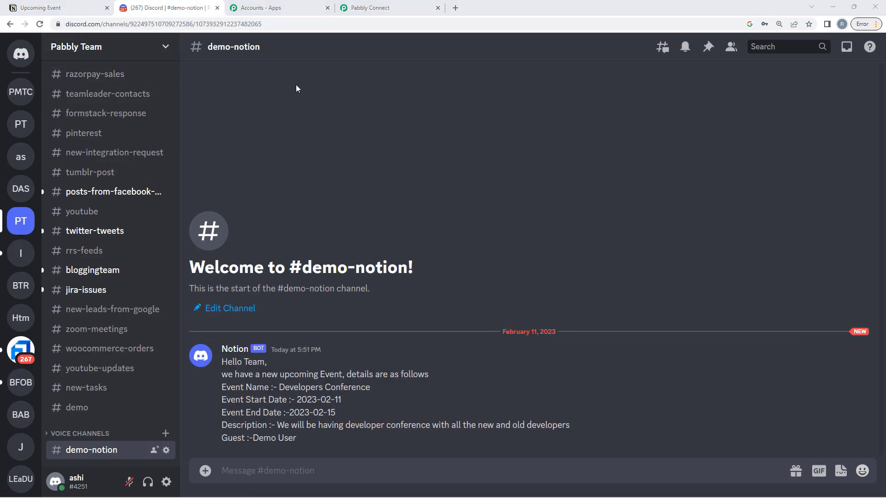
Return to the "Notion To Discord" workflow in Pabbly Connect, collapse the Notion trigger and review its polling interval
left_click(384, 10)
mouse_move(591, 185)
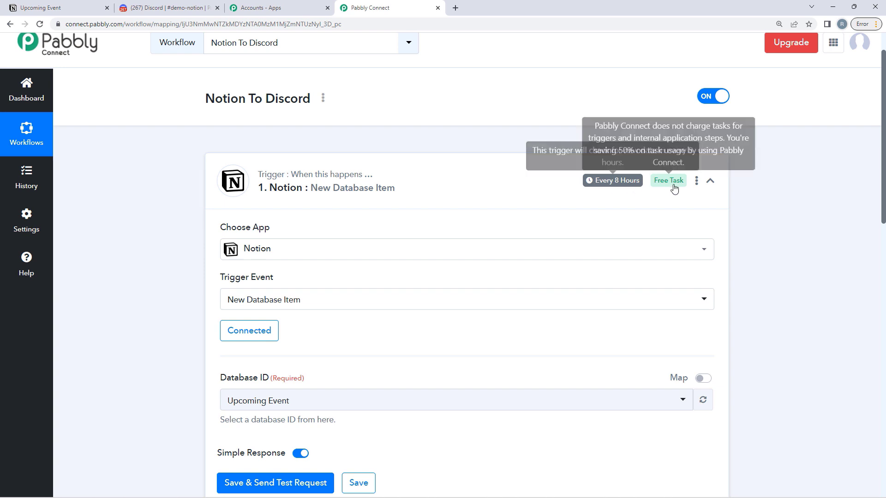
left_click(710, 180)
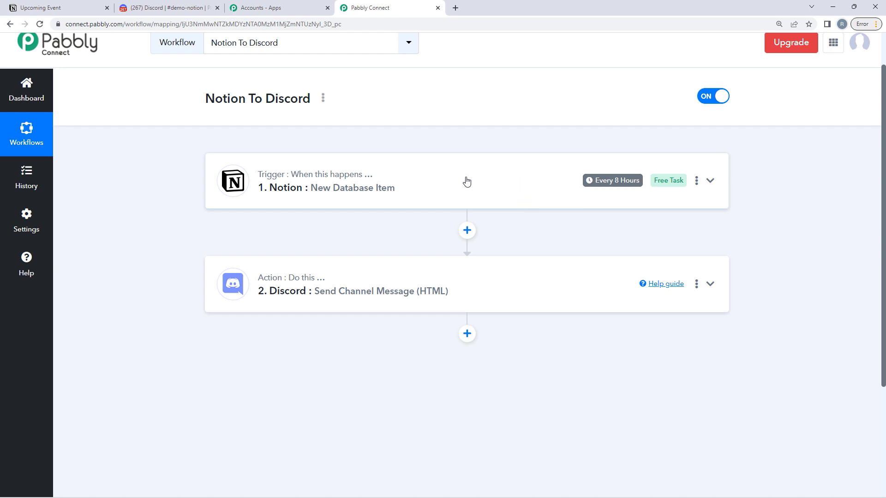
mouse_move(610, 183)
scroll(221, 207, "up", 1)
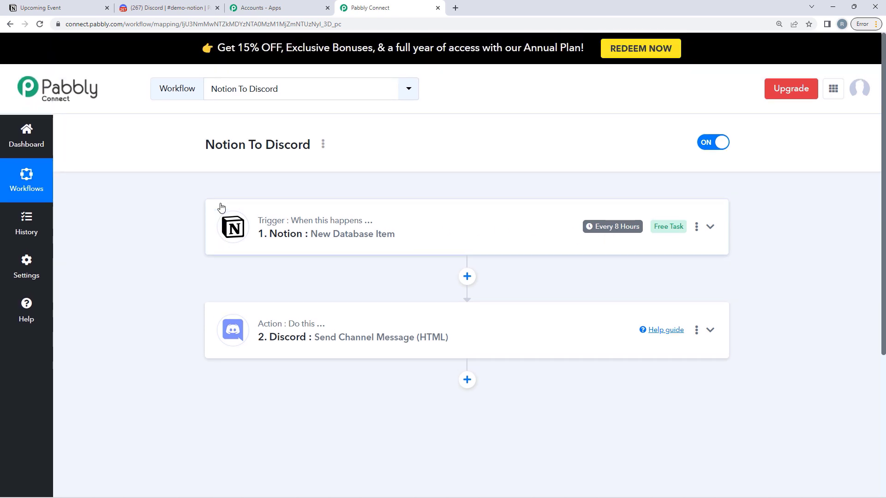